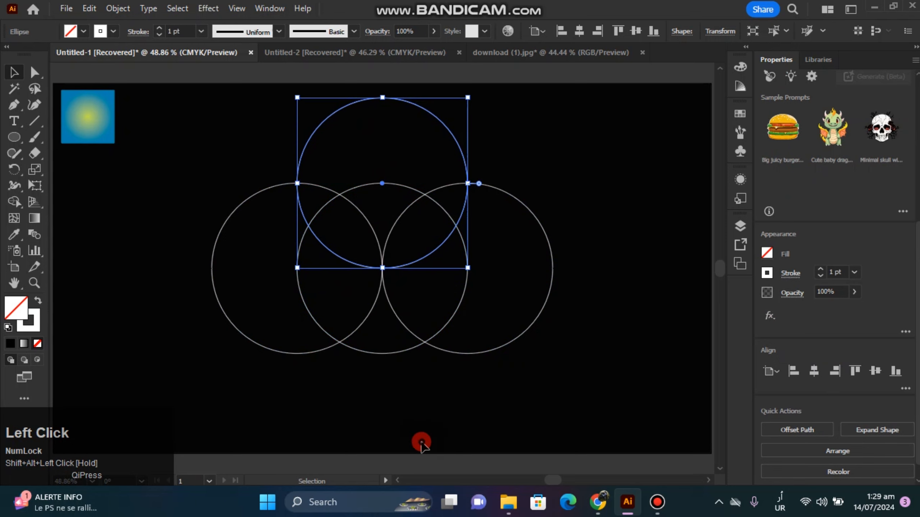
# Duplicate the centre circle one radius straight down and delete the original centre circle.
pyautogui.click(421, 443)
pyautogui.doubleClick(392, 356)
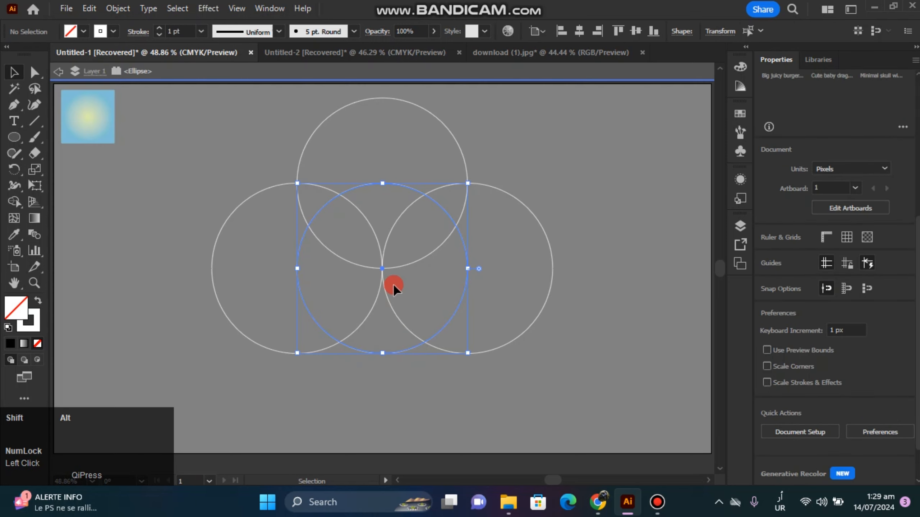
pyautogui.click(416, 73)
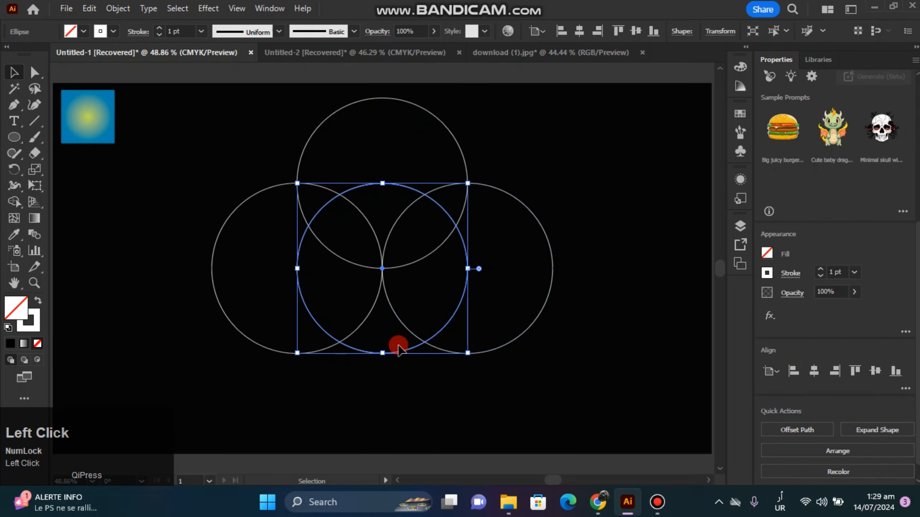
pyautogui.moveTo(382, 269); pyautogui.dragTo(383, 354)
pyautogui.click(525, 413)
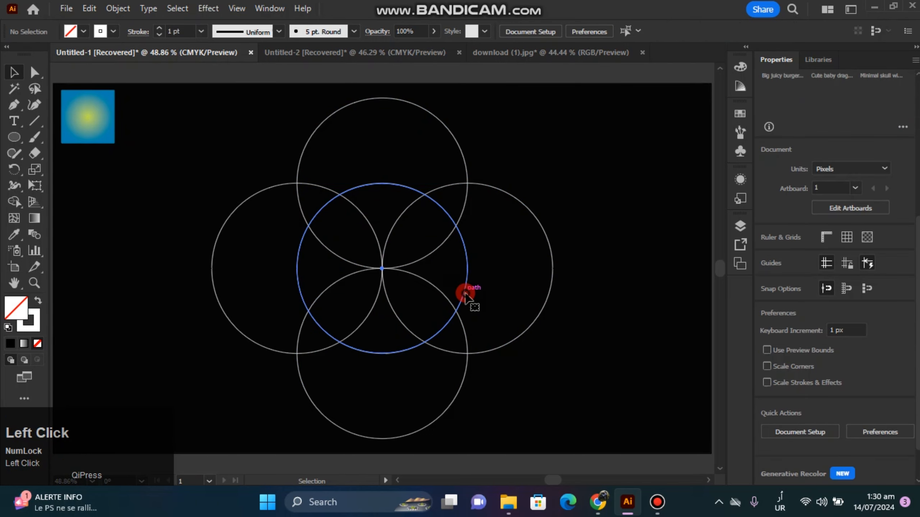
pyautogui.click(465, 294)
pyautogui.press('Delete')
# Copy the four remaining circles, paste them in place and rotate the copy to 315° around the shared centre.
pyautogui.moveTo(527, 373); pyautogui.dragTo(271, 160)
pyautogui.click(89, 8)
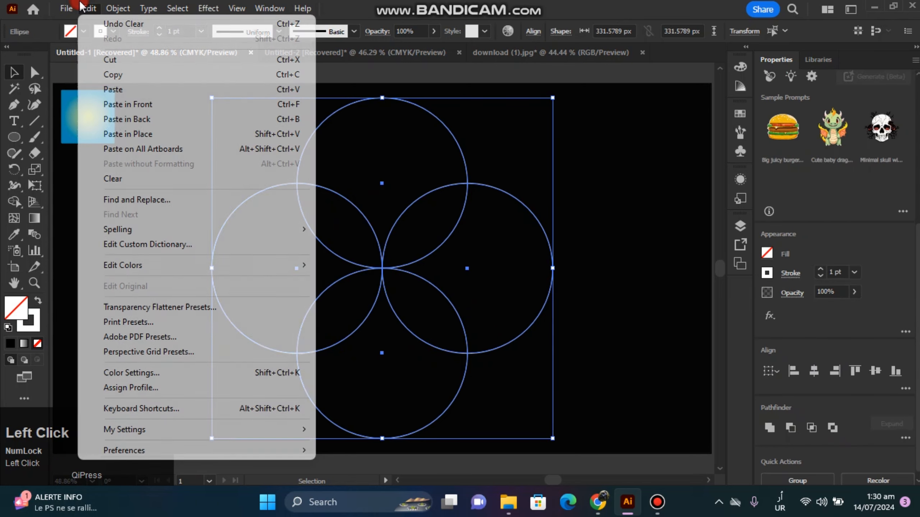
pyautogui.click(110, 75)
pyautogui.click(89, 8)
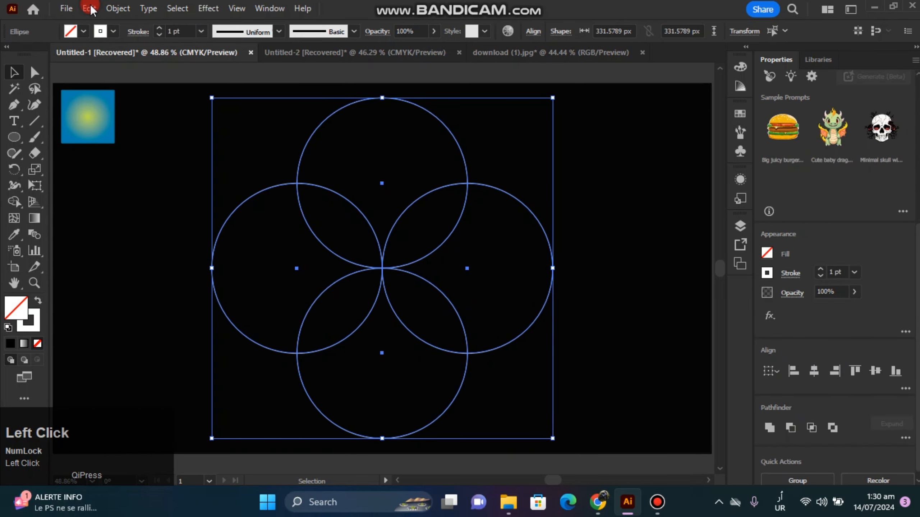
pyautogui.click(89, 8)
pyautogui.click(89, 8)
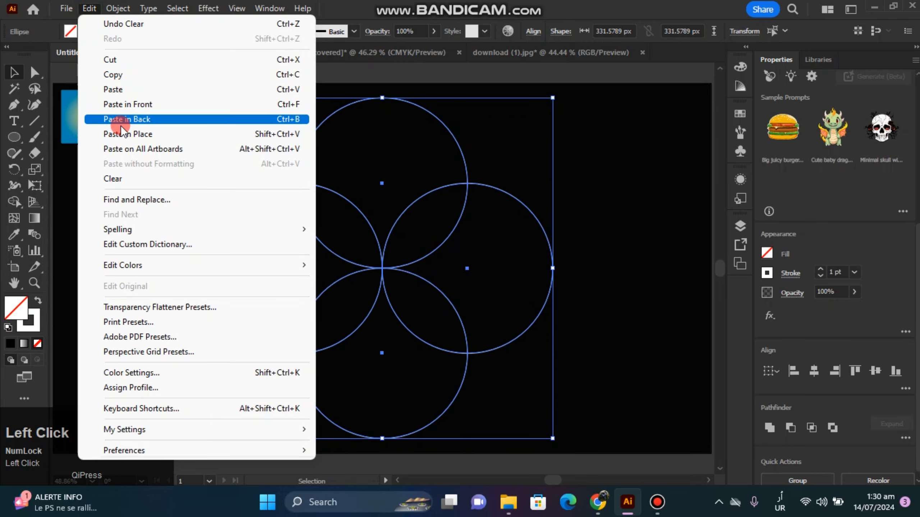
pyautogui.click(123, 134)
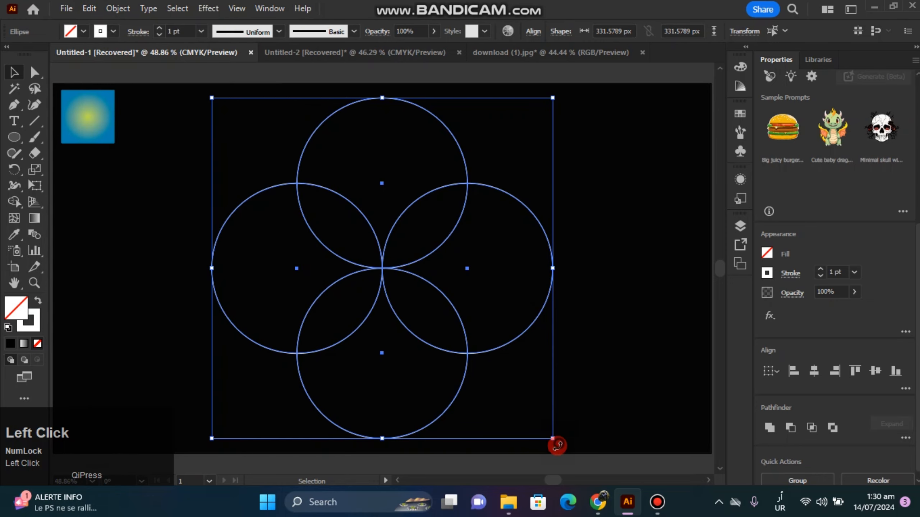
pyautogui.moveTo(557, 445); pyautogui.dragTo(352, 438)
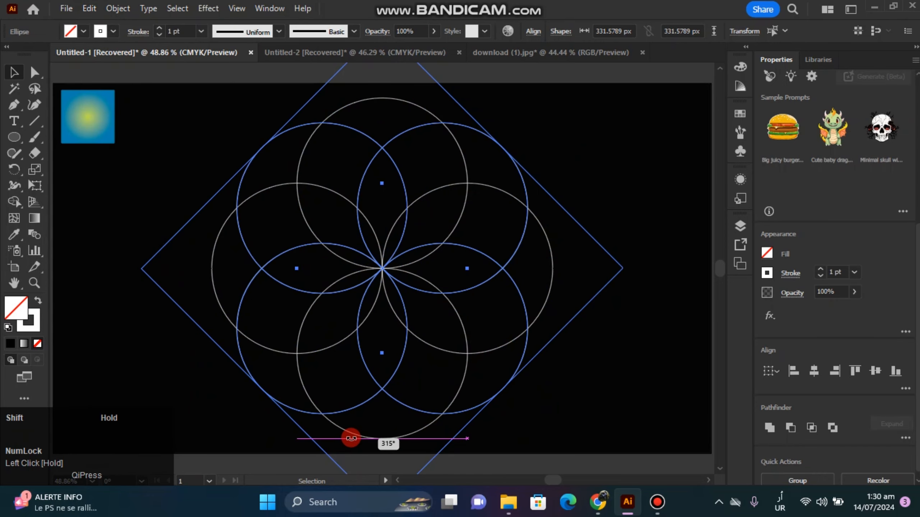
pyautogui.click(152, 190)
# Select all eight circles and remove every region outside the eight petals with the Shape Builder.
pyautogui.moveTo(223, 118); pyautogui.dragTo(578, 432)
pyautogui.click(13, 202)
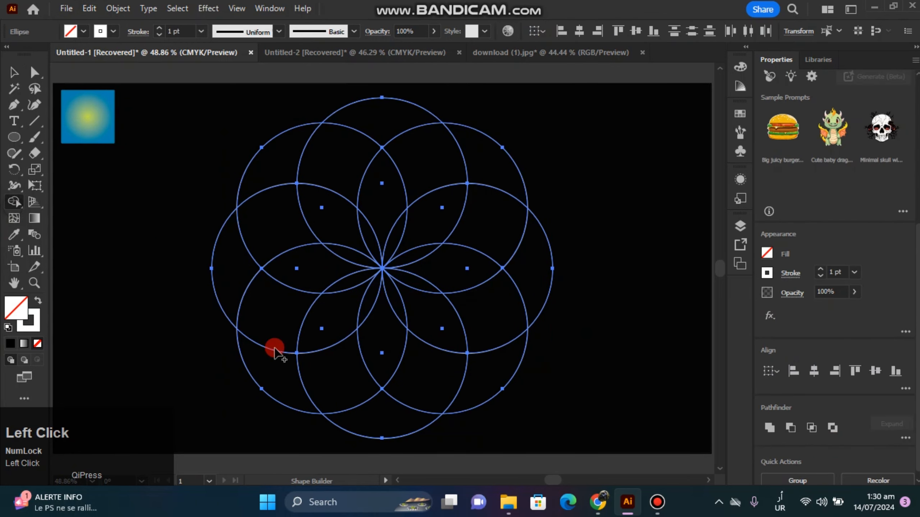
pyautogui.moveTo(394, 427)
pyautogui.mouseDown()
pyautogui.moveTo(280, 385)
pyautogui.moveTo(231, 260)
pyautogui.moveTo(260, 201)
pyautogui.moveTo(312, 154)
pyautogui.moveTo(402, 118)
pyautogui.moveTo(489, 160)
pyautogui.moveTo(528, 294)
pyautogui.moveTo(492, 333)
pyautogui.moveTo(467, 400)
pyautogui.moveTo(448, 398)
pyautogui.mouseUp()
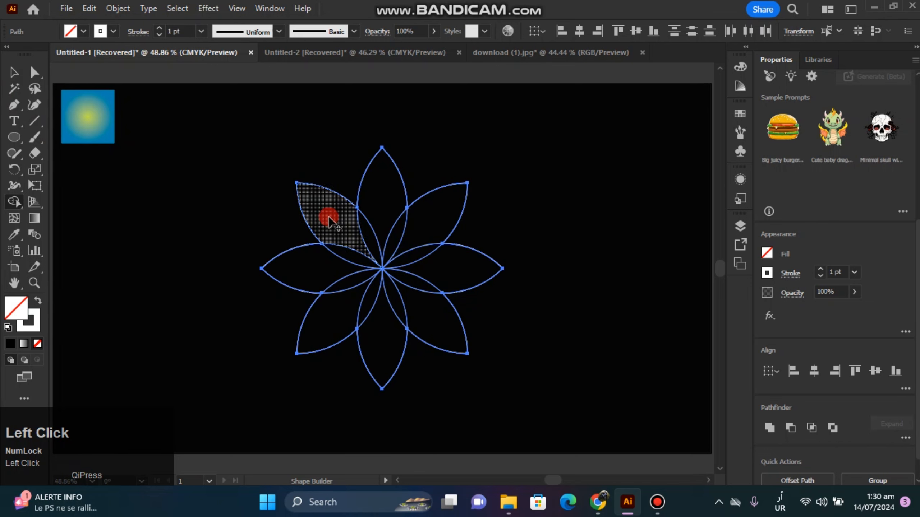
# Turn each of the eight outer petal regions into its own shape with the Shape Builder.
pyautogui.click(329, 217)
pyautogui.click(371, 193)
pyautogui.click(429, 210)
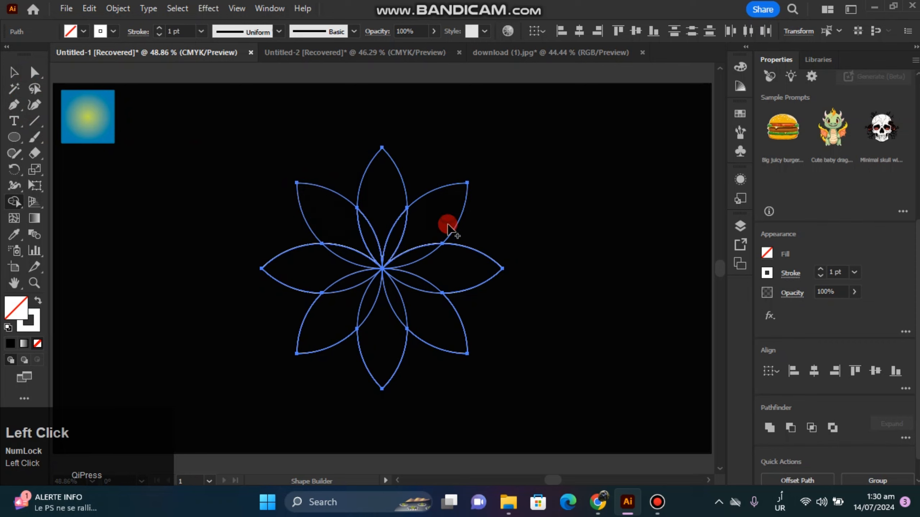
pyautogui.click(456, 269)
pyautogui.click(419, 322)
pyautogui.click(370, 353)
pyautogui.click(324, 294)
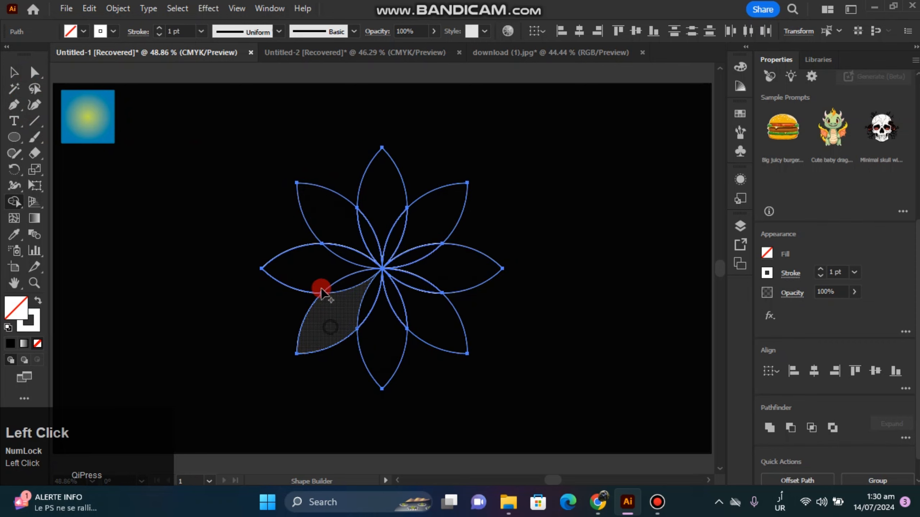
pyautogui.click(328, 281)
# Turn the narrow overlap regions around the flower's centre into separate shapes with the Shape Builder.
pyautogui.click(347, 267)
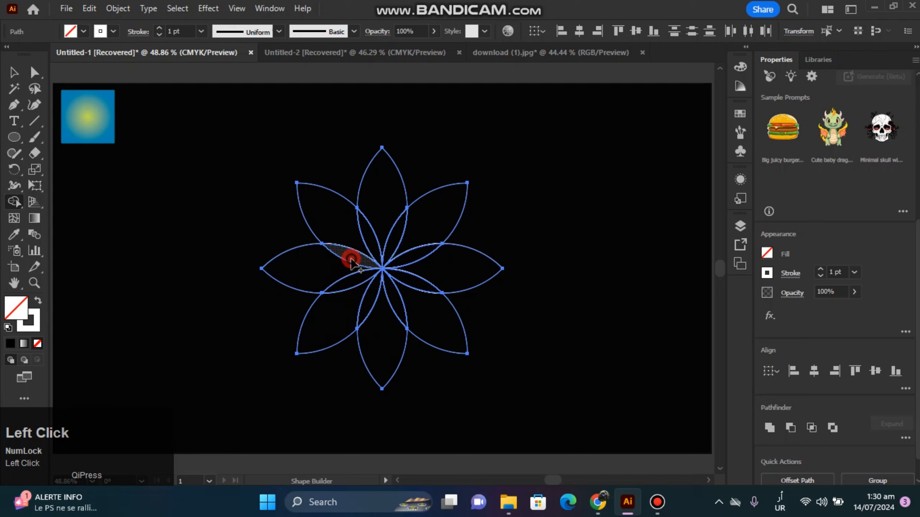
pyautogui.click(372, 246)
pyautogui.click(388, 251)
pyautogui.click(404, 258)
pyautogui.click(407, 276)
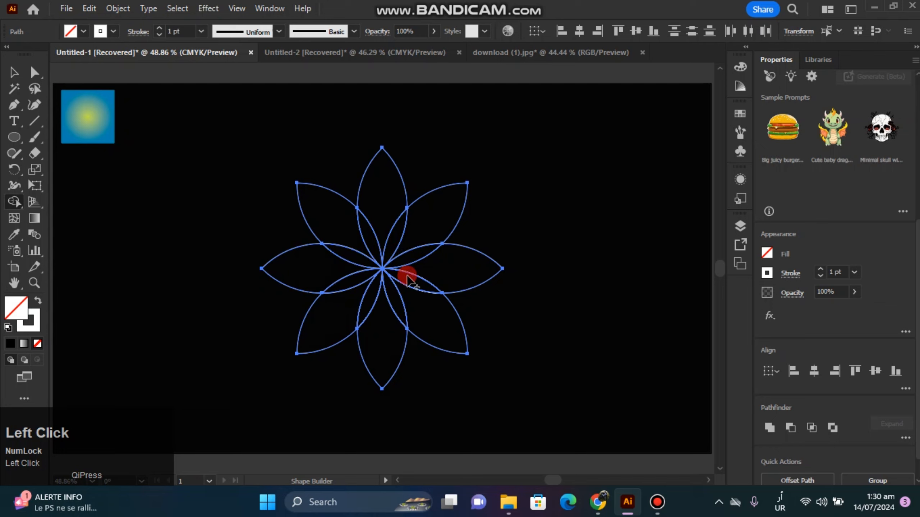
pyautogui.click(375, 300)
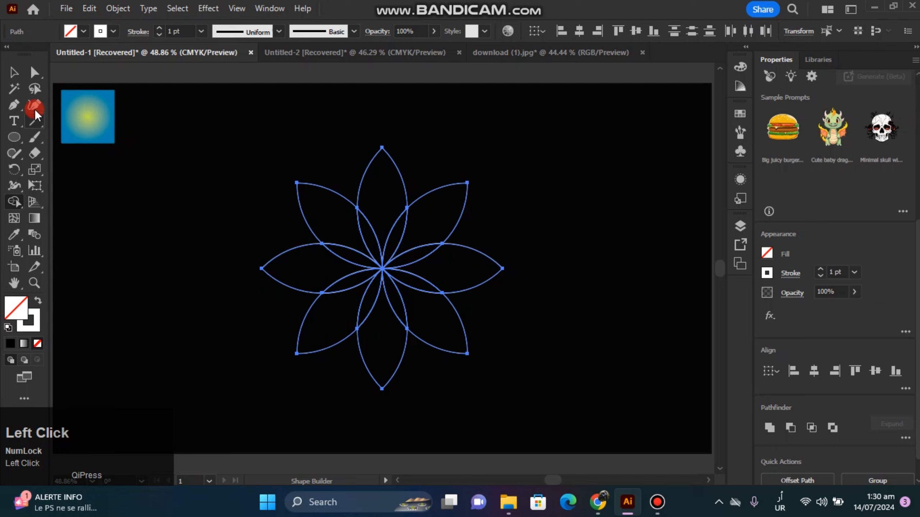
# Select the whole flower, enlarge it slightly and proportionally about its centre, and deselect it.
pyautogui.click(14, 72)
pyautogui.click(231, 100)
pyautogui.moveTo(276, 147); pyautogui.dragTo(524, 422)
pyautogui.click(602, 377)
# Fill the lowest petal with the yellow-to-blue gradient sampled from the reference square using the Eyedropper.
pyautogui.click(373, 379)
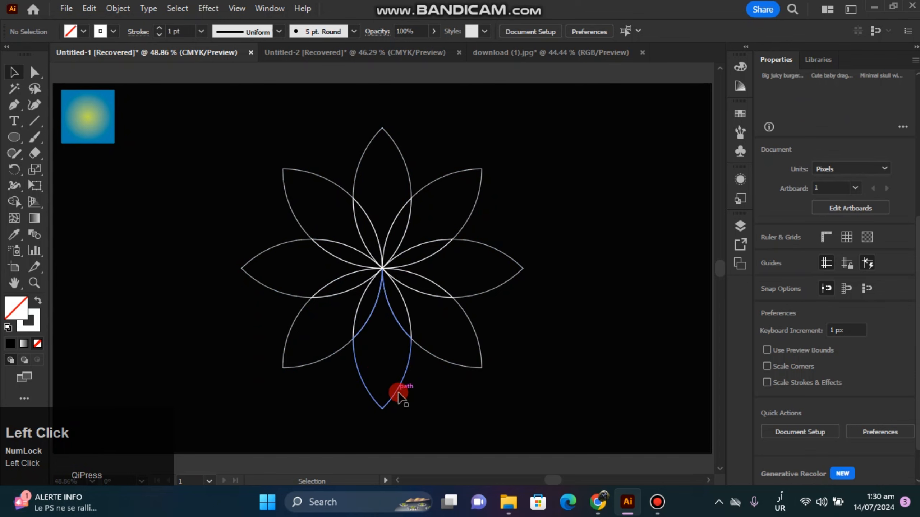
pyautogui.doubleClick(395, 394)
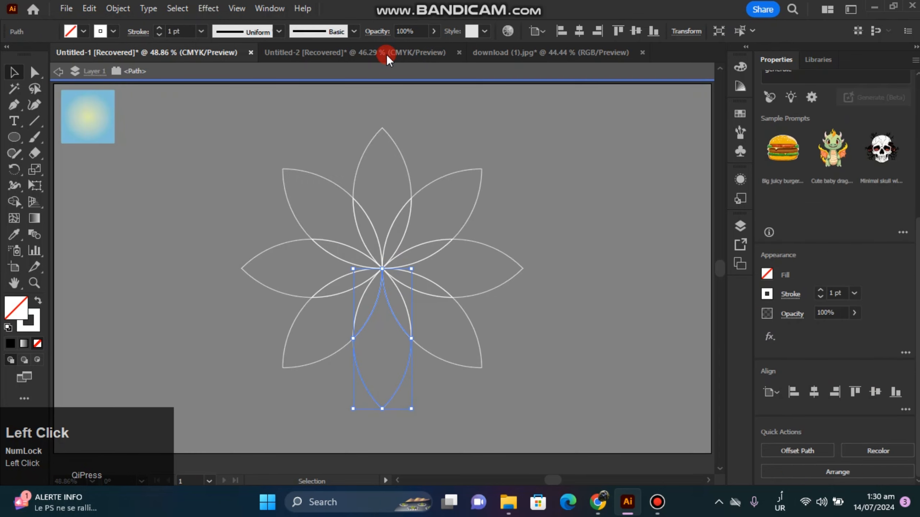
pyautogui.click(392, 72)
pyautogui.click(14, 235)
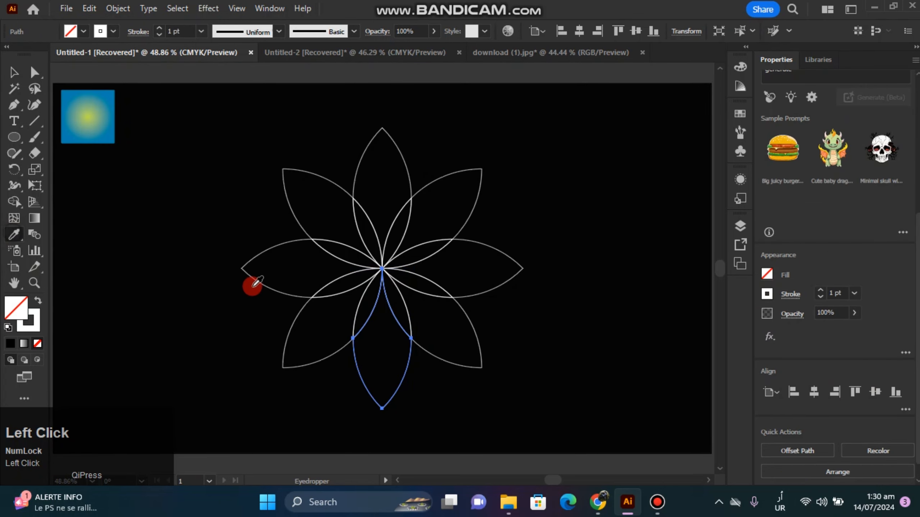
pyautogui.click(86, 118)
pyautogui.click(13, 73)
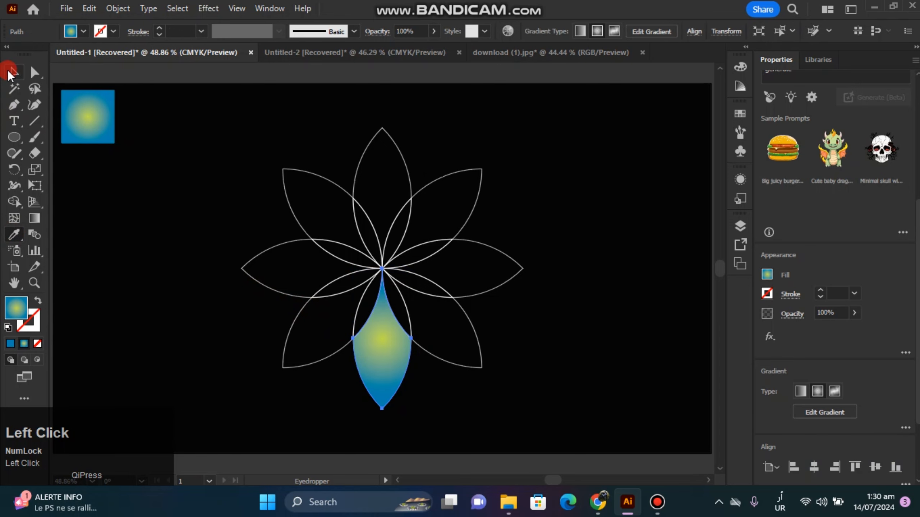
# Make the lowest petal's gradient linear at -90°, running from yellow at the flower's centre to blue at the petal tip.
pyautogui.doubleClick(35, 219)
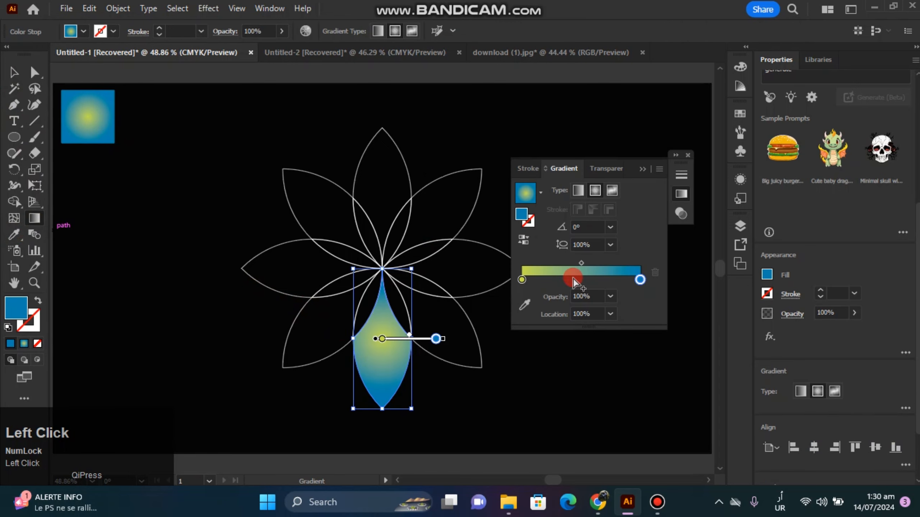
pyautogui.click(578, 191)
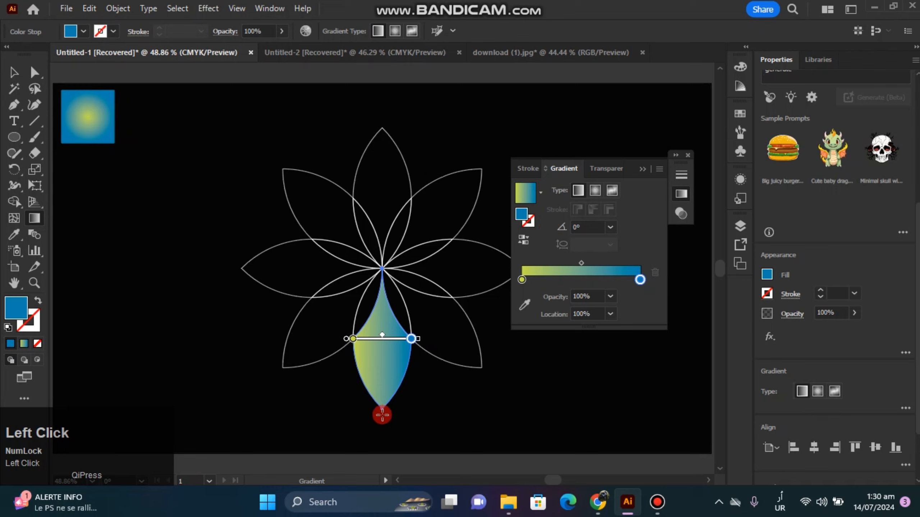
pyautogui.moveTo(381, 406)
pyautogui.mouseDown()
pyautogui.moveTo(385, 286)
pyautogui.moveTo(383, 414)
pyautogui.mouseUp()
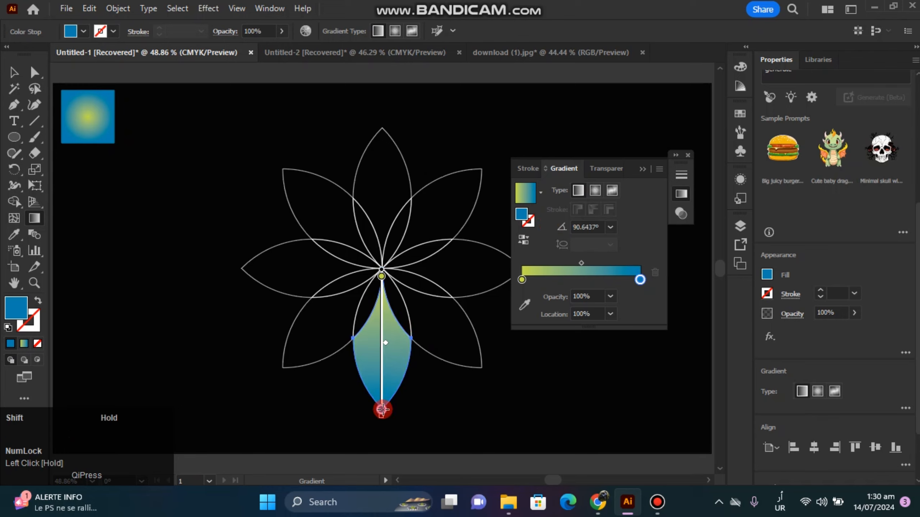
pyautogui.click(13, 72)
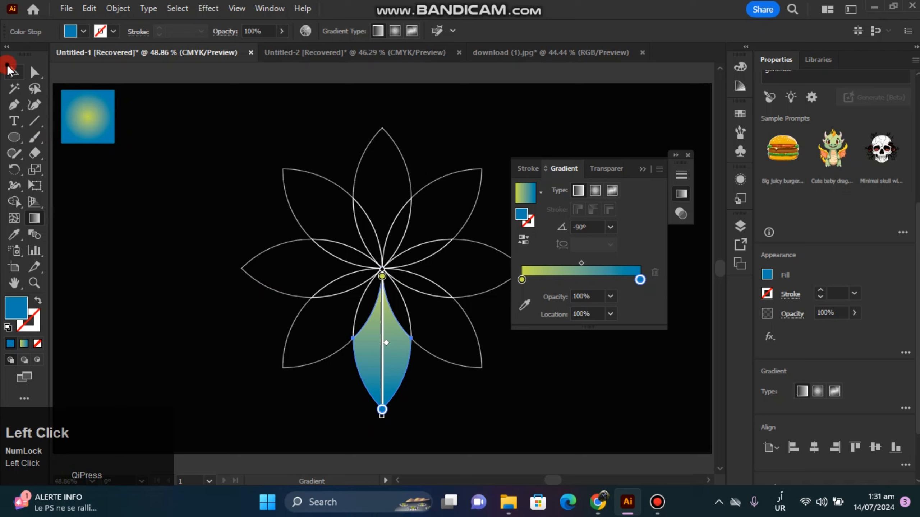
pyautogui.click(651, 155)
pyautogui.click(644, 168)
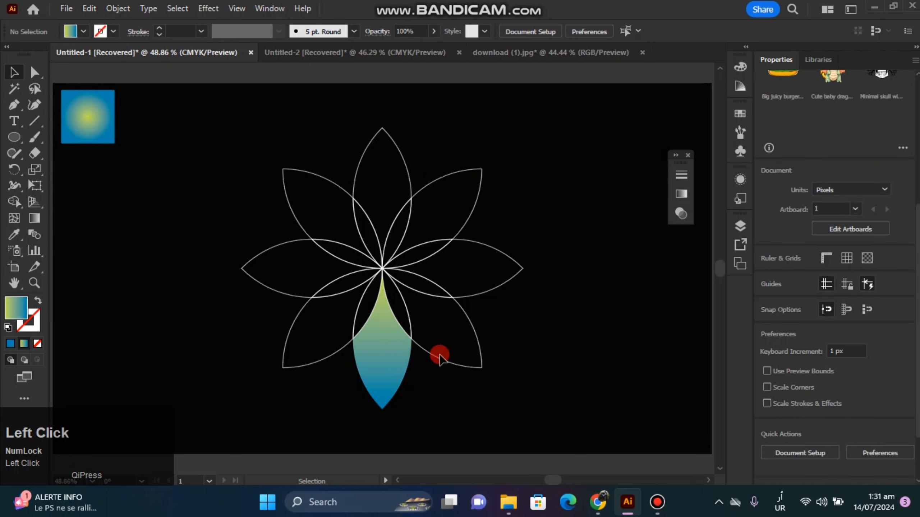
pyautogui.click(439, 362)
pyautogui.keyDown('shift'); pyautogui.click(500, 292); pyautogui.keyUp('shift')
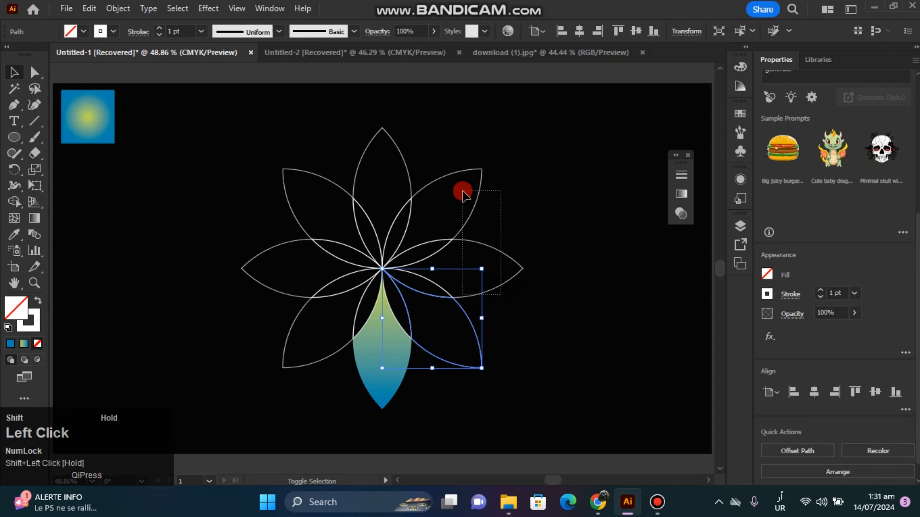
pyautogui.keyDown('shift'); pyautogui.click(462, 191); pyautogui.keyUp('shift')
pyautogui.click(217, 163)
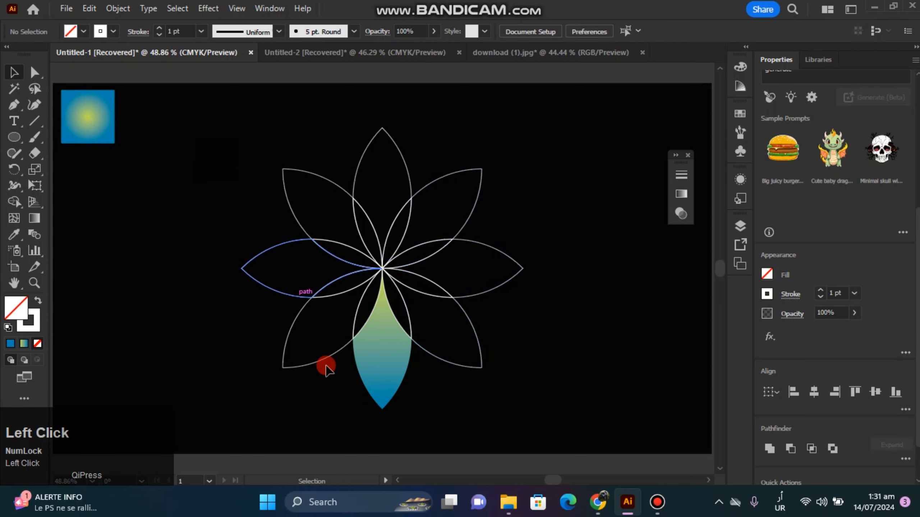
# Select all eight outer petals and apply the lowest petal's linear gradient to them with the Eyedropper.
pyautogui.click(379, 375)
pyautogui.keyDown('shift'); pyautogui.click(476, 325); pyautogui.keyUp('shift')
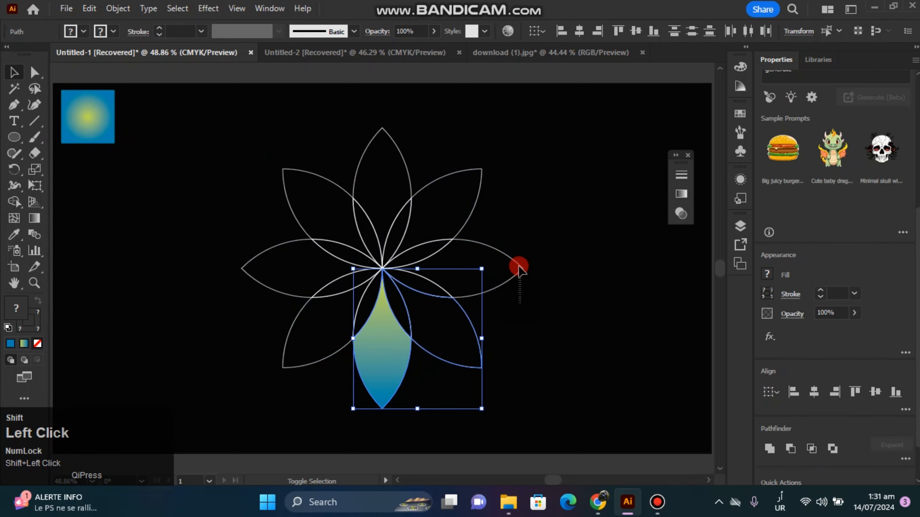
pyautogui.keyDown('shift'); pyautogui.click(517, 265); pyautogui.keyUp('shift')
pyautogui.moveTo(459, 163); pyautogui.dragTo(458, 162)
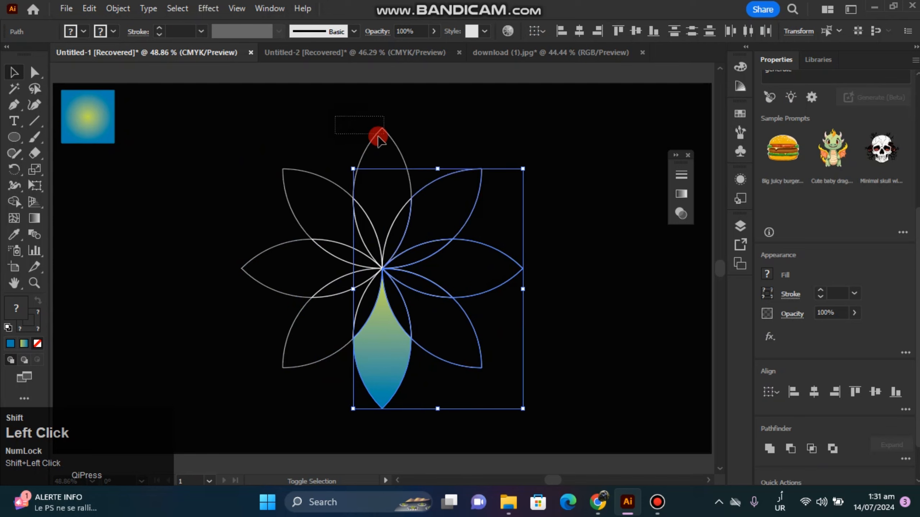
pyautogui.moveTo(377, 139); pyautogui.dragTo(382, 135)
pyautogui.moveTo(213, 243); pyautogui.dragTo(279, 295)
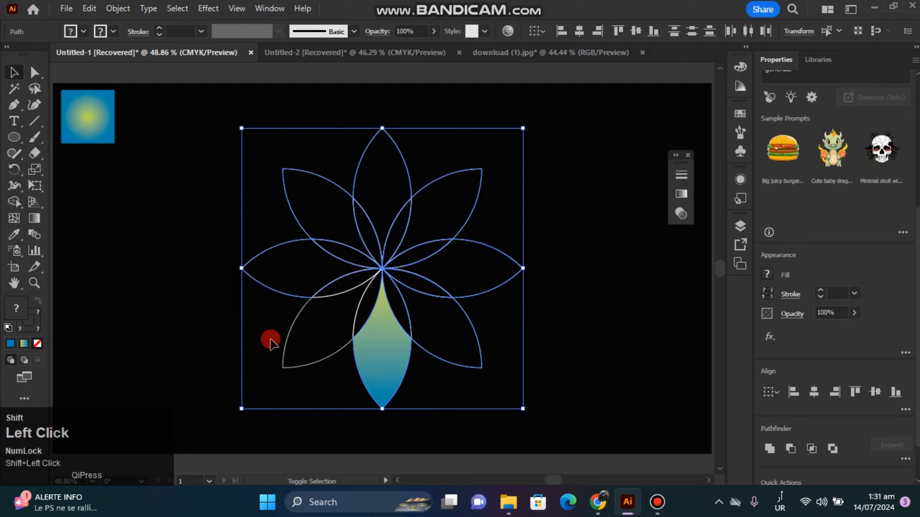
pyautogui.click(13, 233)
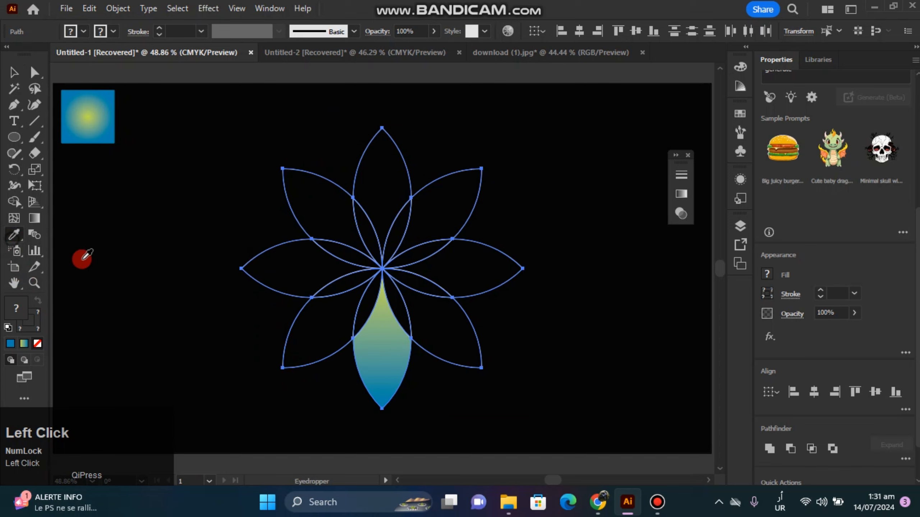
pyautogui.click(397, 372)
pyautogui.click(14, 73)
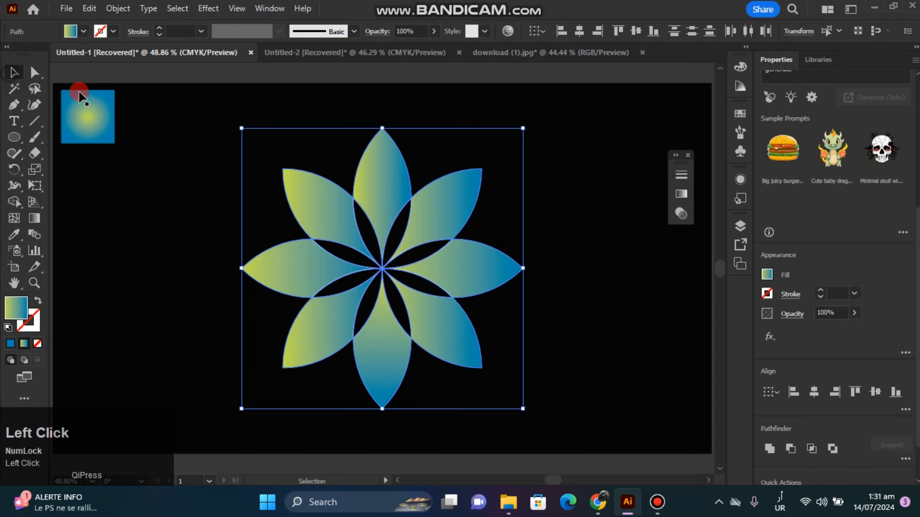
# Try enlarging the eight filled petals about the flower's centre to about 572 px, and undo the scaling.
pyautogui.moveTo(523, 408); pyautogui.dragTo(557, 396)
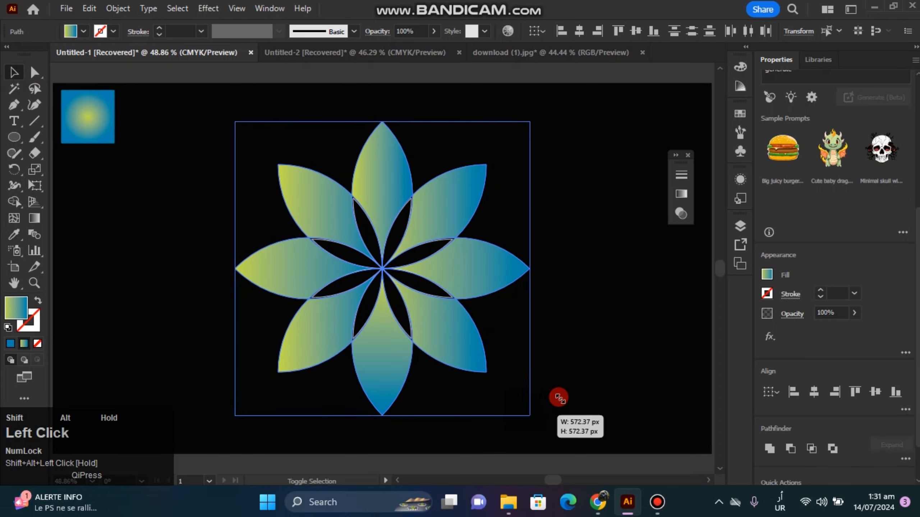
pyautogui.click(577, 392)
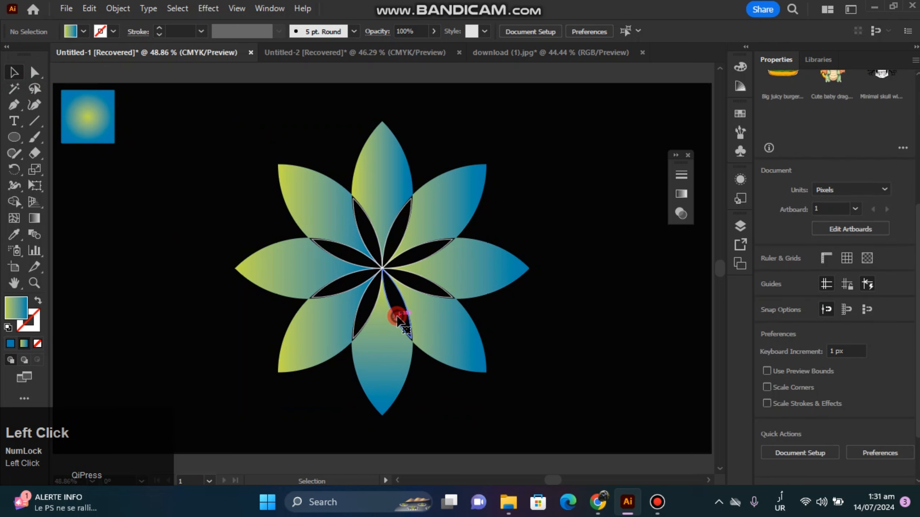
pyautogui.click(396, 317)
pyautogui.hotkey('ctrl', 'z')
pyautogui.click(564, 343)
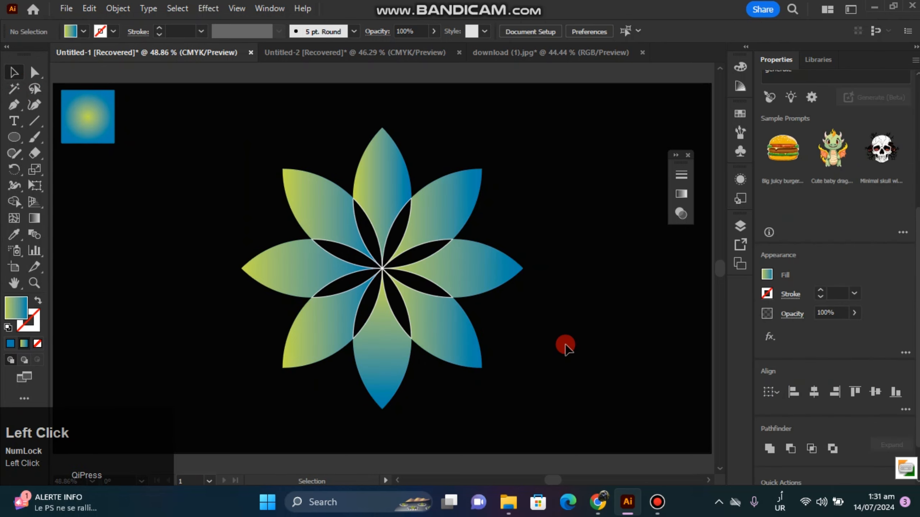
# Fill the two inner leaf segments flanking the lowest petal with the reference square's yellow-to-blue gradient using the Eyedropper.
pyautogui.click(398, 320)
pyautogui.keyDown('shift'); pyautogui.click(362, 318); pyautogui.keyUp('shift')
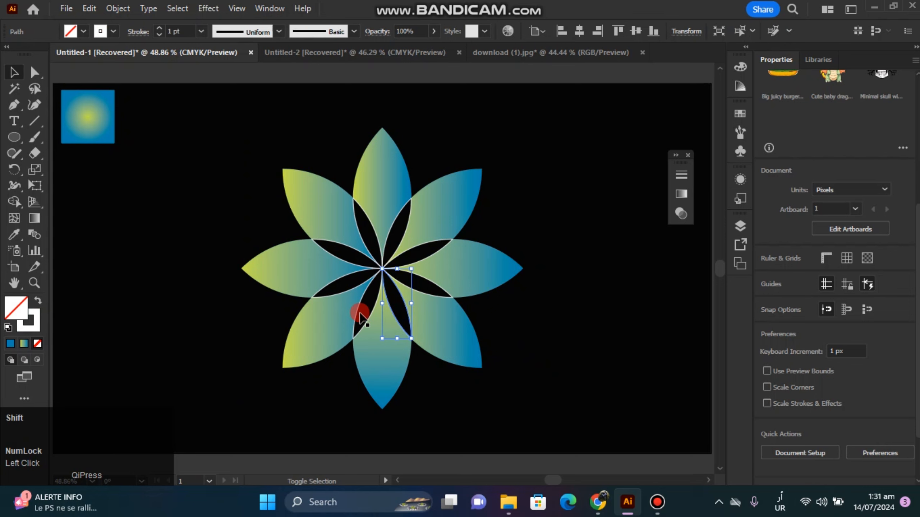
pyautogui.keyDown('shift'); pyautogui.click(360, 312); pyautogui.keyUp('shift')
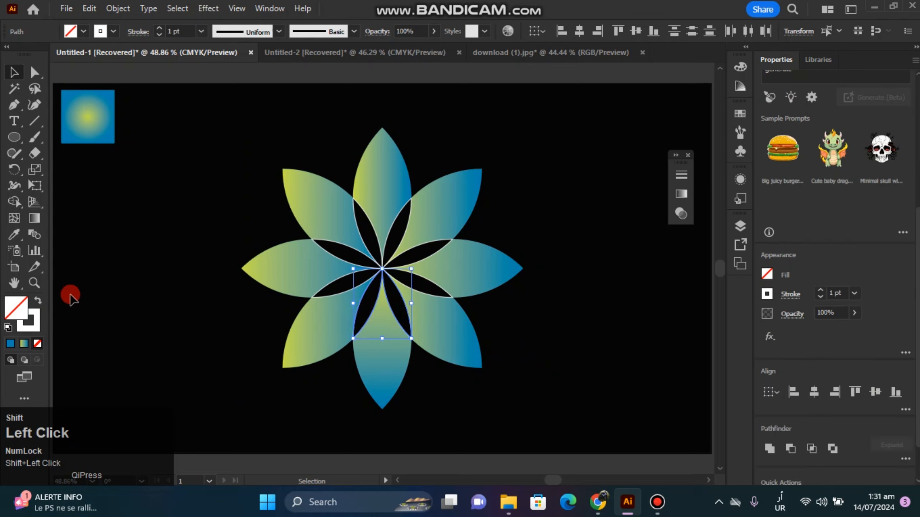
pyautogui.click(12, 236)
pyautogui.click(90, 127)
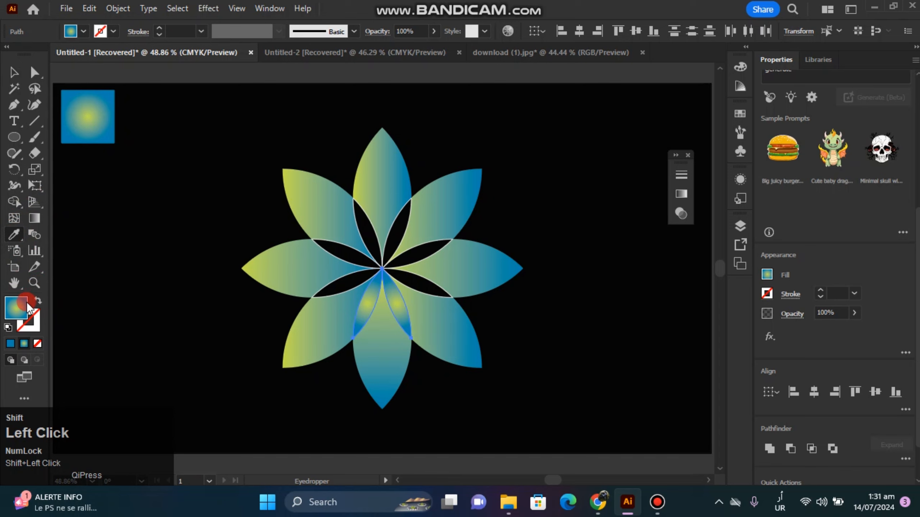
# Make the two lower inner segments' gradient linear, with the yellow stop moved about a third of the way toward blue.
pyautogui.doubleClick(32, 222)
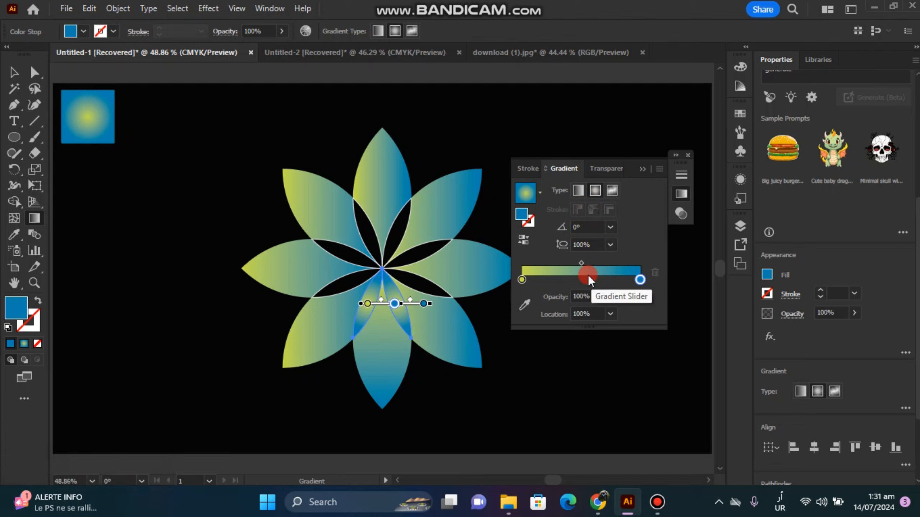
pyautogui.moveTo(522, 280); pyautogui.dragTo(563, 285)
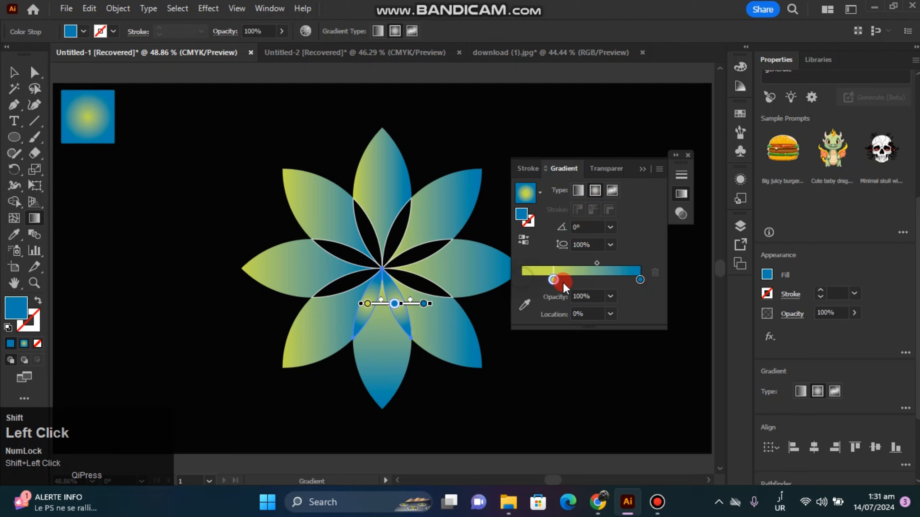
pyautogui.moveTo(641, 282); pyautogui.dragTo(500, 278)
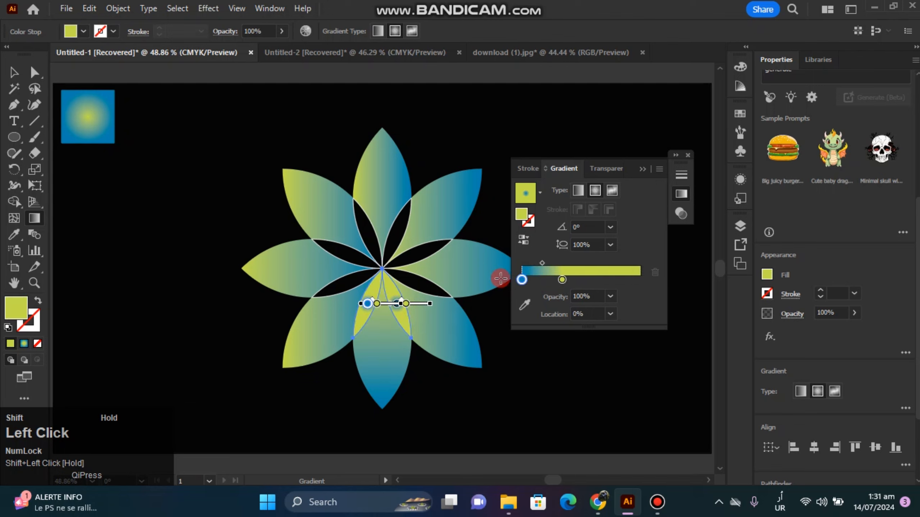
pyautogui.moveTo(565, 281); pyautogui.dragTo(782, 277)
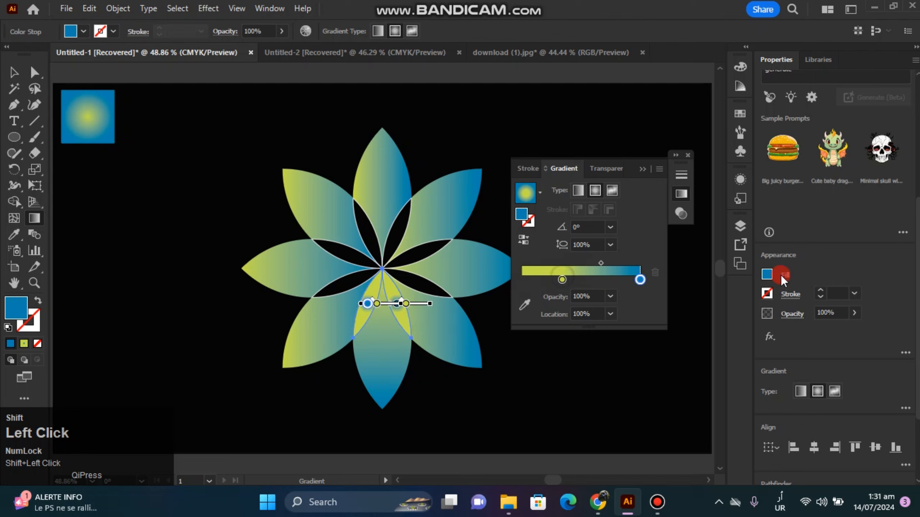
pyautogui.click(580, 192)
# Run the linear gradient of both lower inner segments downward from the flower's centre at about -88°, and close the gradient settings.
pyautogui.click(33, 220)
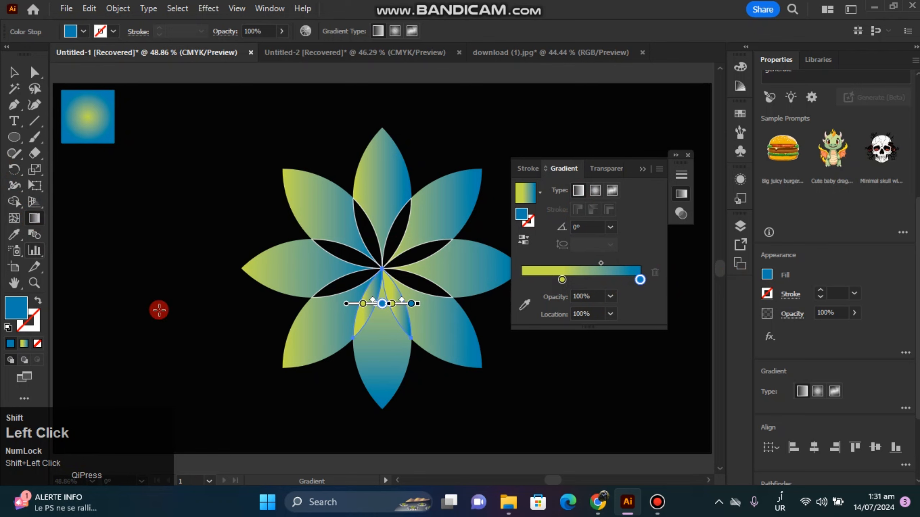
pyautogui.moveTo(381, 268); pyautogui.dragTo(383, 326)
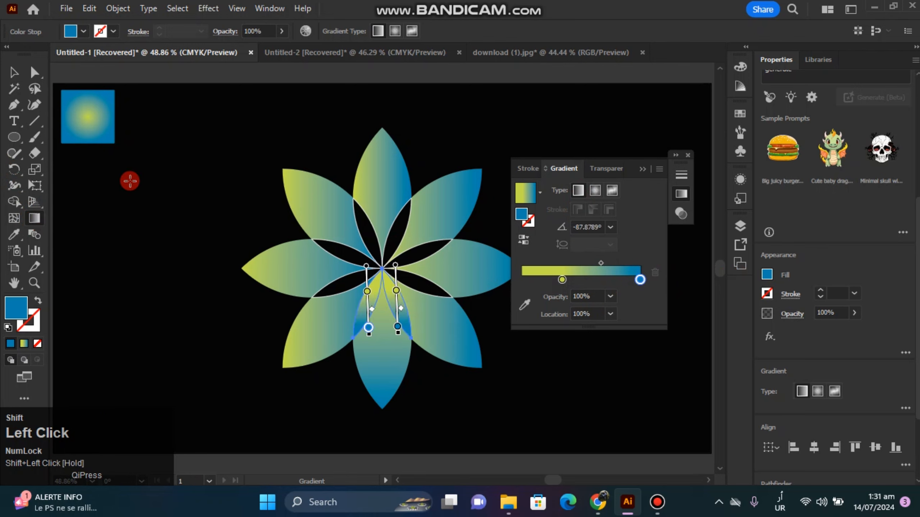
pyautogui.click(14, 72)
pyautogui.click(206, 232)
pyautogui.click(675, 155)
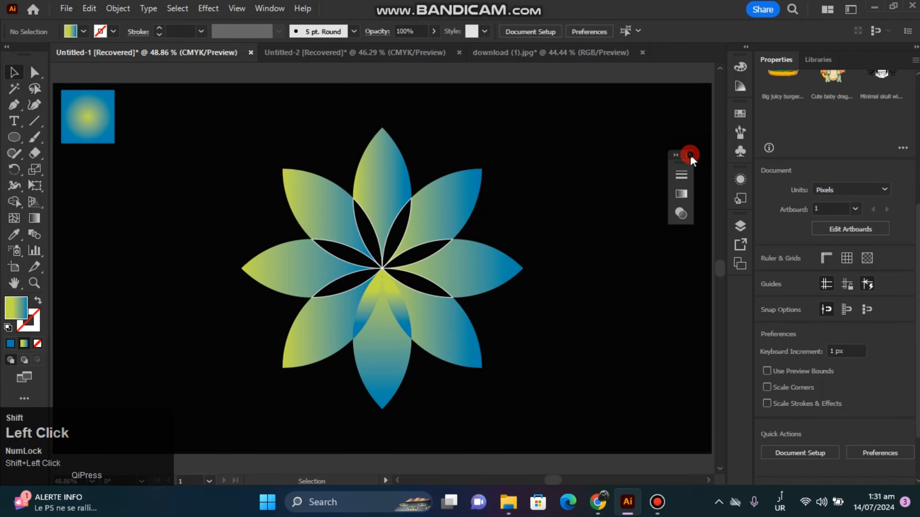
pyautogui.click(688, 155)
# Redirect the lower-left outer petal's gradient diagonally, from yellow near the flower's centre to blue at the petal tip.
pyautogui.keyDown('shift'); pyautogui.click(348, 318); pyautogui.keyUp('shift')
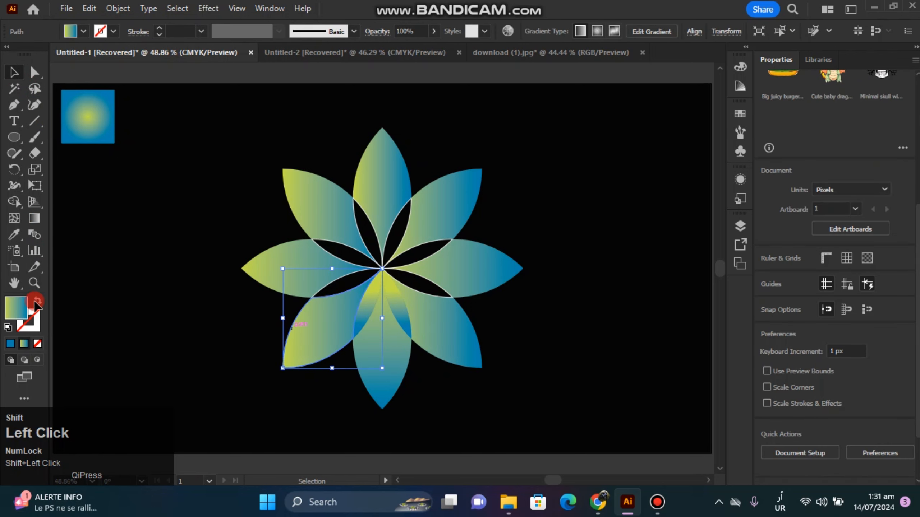
pyautogui.click(34, 219)
pyautogui.click(401, 303)
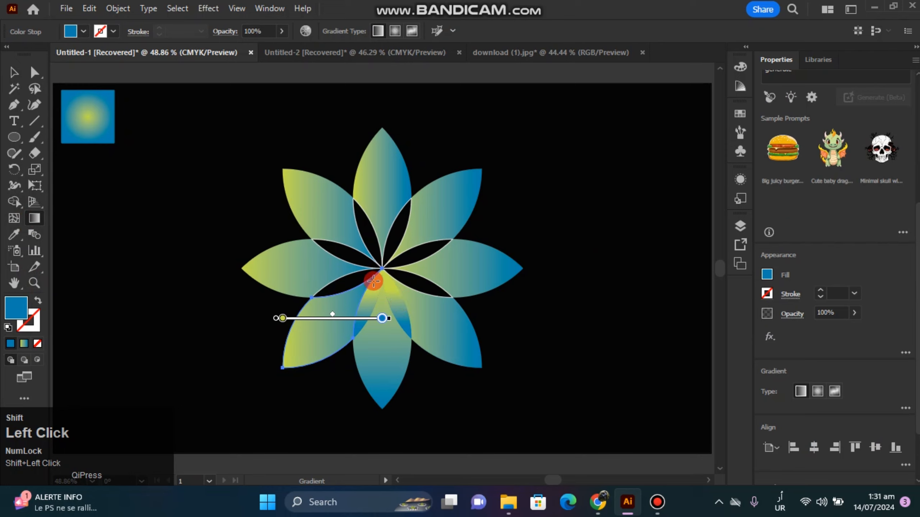
pyautogui.moveTo(373, 281)
pyautogui.mouseDown()
pyautogui.moveTo(281, 344)
pyautogui.moveTo(282, 362)
pyautogui.mouseUp()
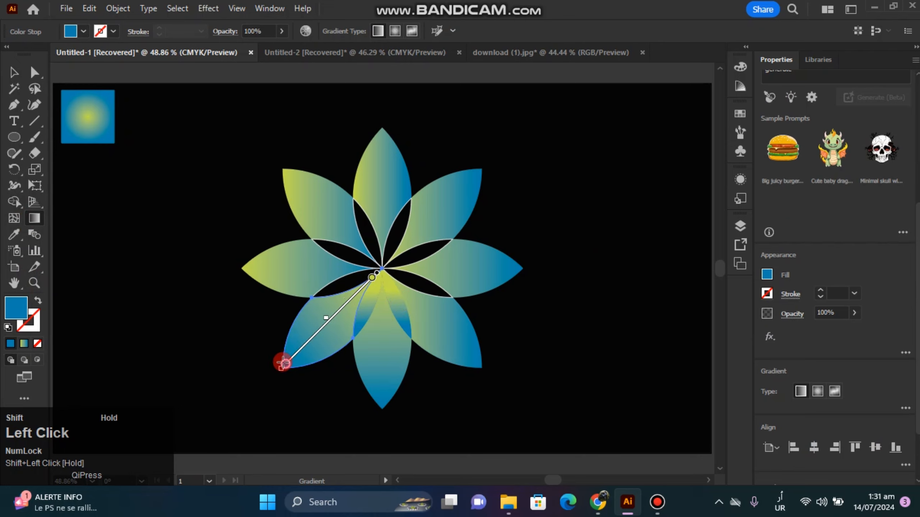
pyautogui.click(14, 73)
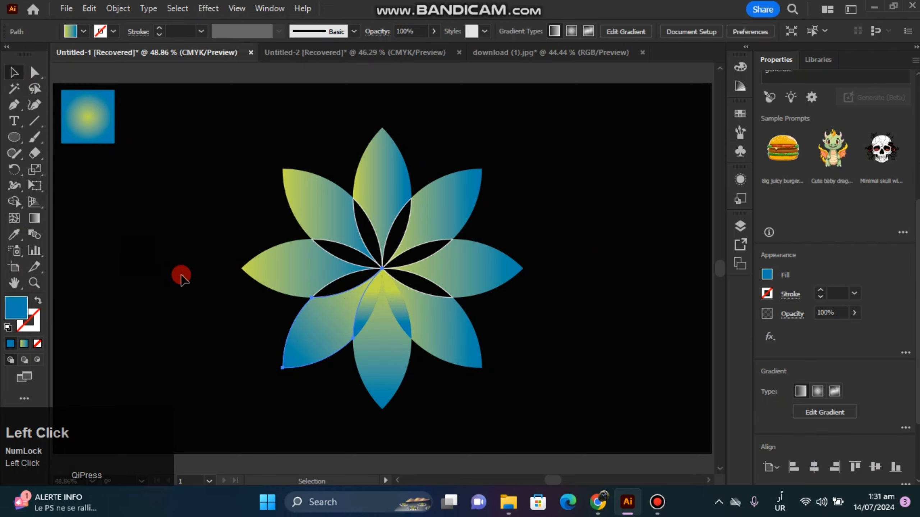
pyautogui.click(181, 276)
# Redirect the left outer petal's gradient horizontally, from yellow at the flower's centre to blue at its tip.
pyautogui.click(315, 254)
pyautogui.click(34, 219)
pyautogui.click(14, 73)
pyautogui.click(315, 214)
pyautogui.click(254, 267)
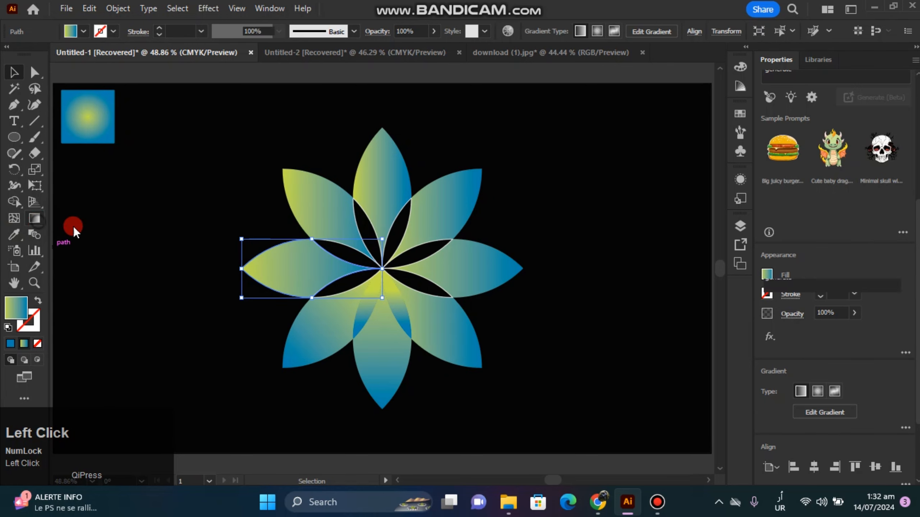
pyautogui.click(34, 218)
pyautogui.moveTo(383, 268); pyautogui.dragTo(237, 268)
pyautogui.click(14, 73)
pyautogui.click(194, 250)
# Redirect the upper-left outer petal's gradient diagonally, from yellow at the flower's centre to blue at its tip.
pyautogui.click(296, 222)
pyautogui.click(284, 264)
pyautogui.click(34, 219)
pyautogui.click(14, 73)
pyautogui.click(314, 211)
pyautogui.click(34, 218)
pyautogui.moveTo(381, 268); pyautogui.dragTo(283, 169)
# Redirect the topmost petal's gradient vertically, from yellow at the flower's centre to blue at its tip, and deselect it.
pyautogui.click(14, 73)
pyautogui.click(377, 170)
pyautogui.click(34, 219)
pyautogui.moveTo(382, 268); pyautogui.dragTo(382, 131)
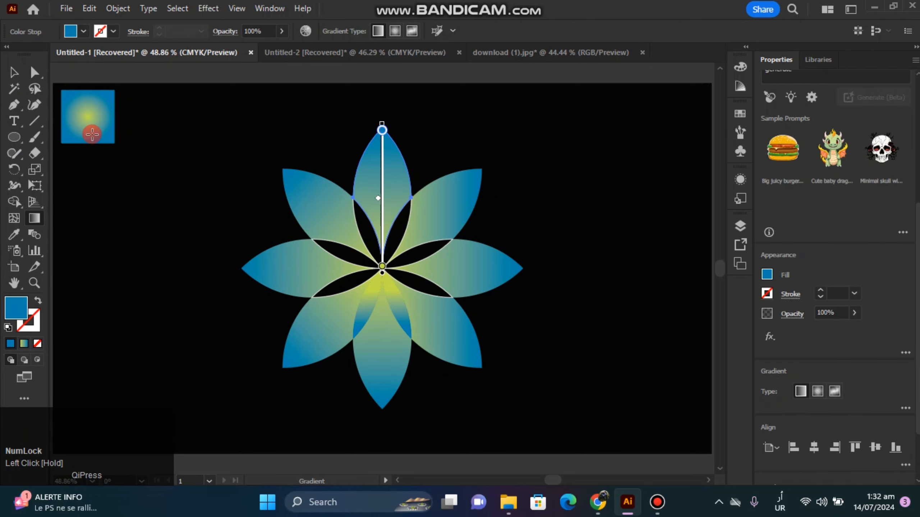
pyautogui.click(14, 73)
pyautogui.click(212, 255)
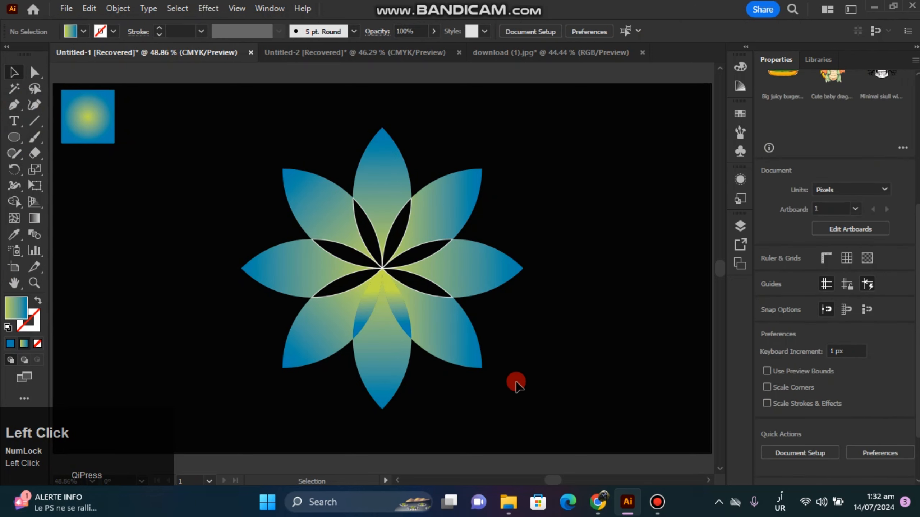
# Angle the gradient of the inner segment right of the lowest petal from the flower's centre to the segment's outer tip.
pyautogui.click(410, 315)
pyautogui.click(46, 221)
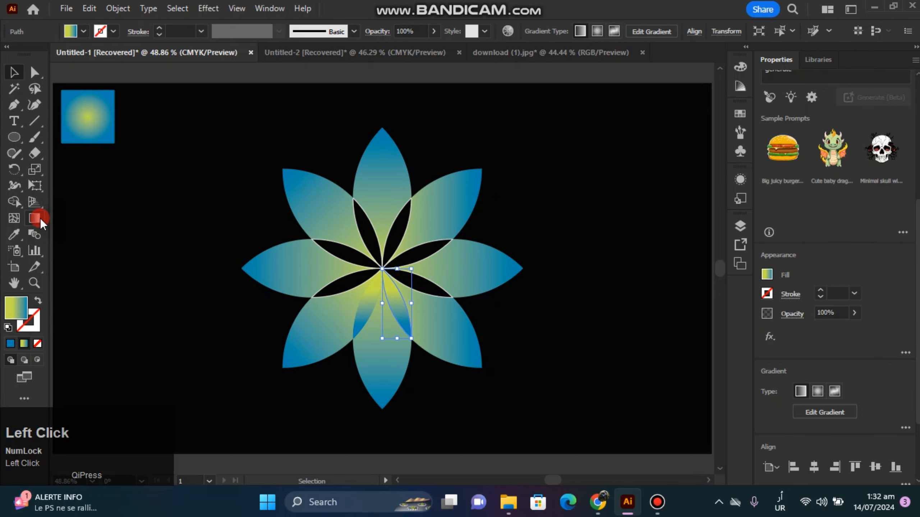
pyautogui.click(379, 287)
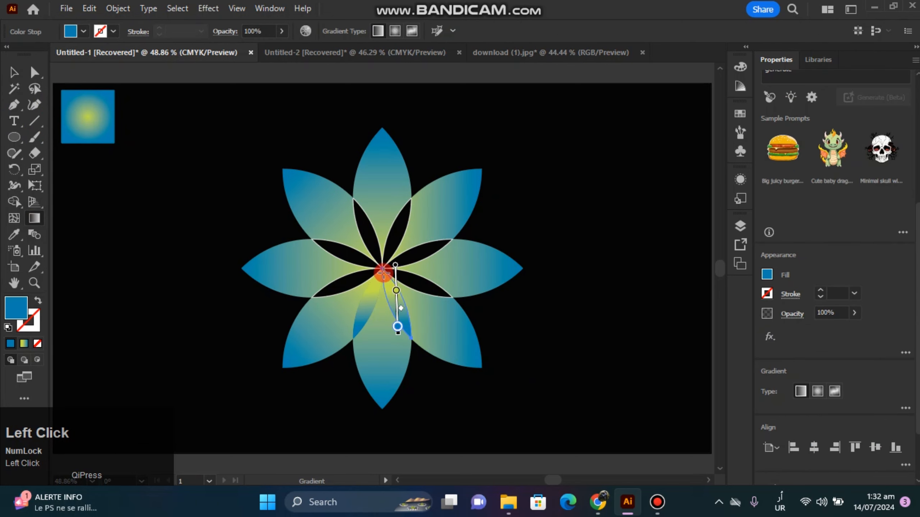
pyautogui.moveTo(382, 271); pyautogui.dragTo(411, 332)
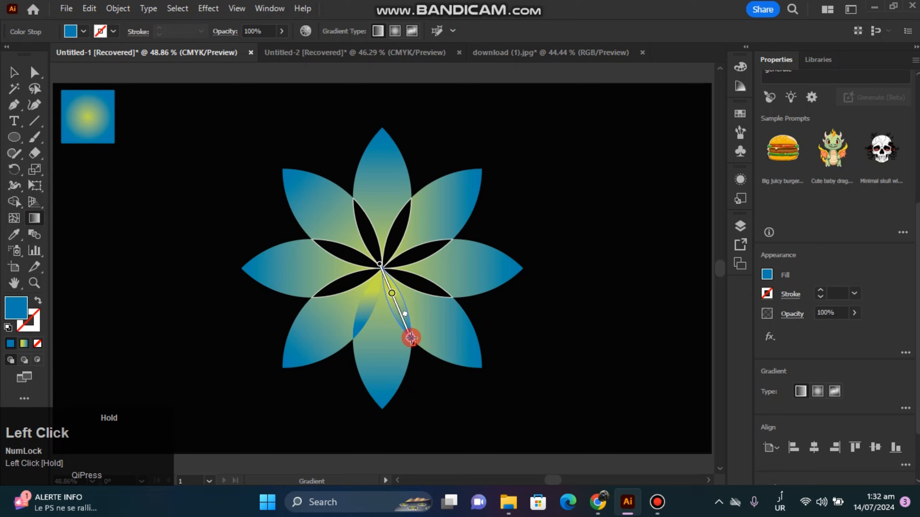
pyautogui.click(14, 73)
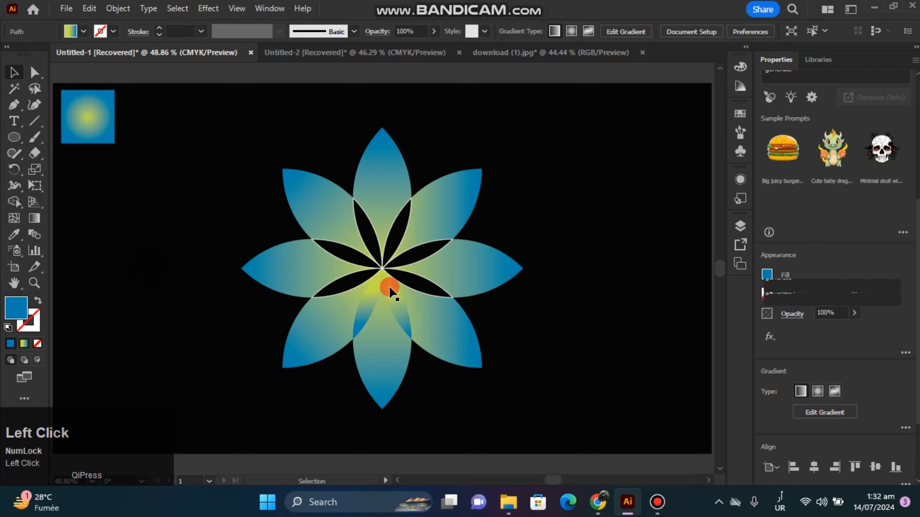
# Select the six unfilled inner segments and fill them with the reference square's radial yellow-to-blue gradient using the Eyedropper.
pyautogui.click(389, 290)
pyautogui.keyDown('shift'); pyautogui.click(420, 272); pyautogui.keyUp('shift')
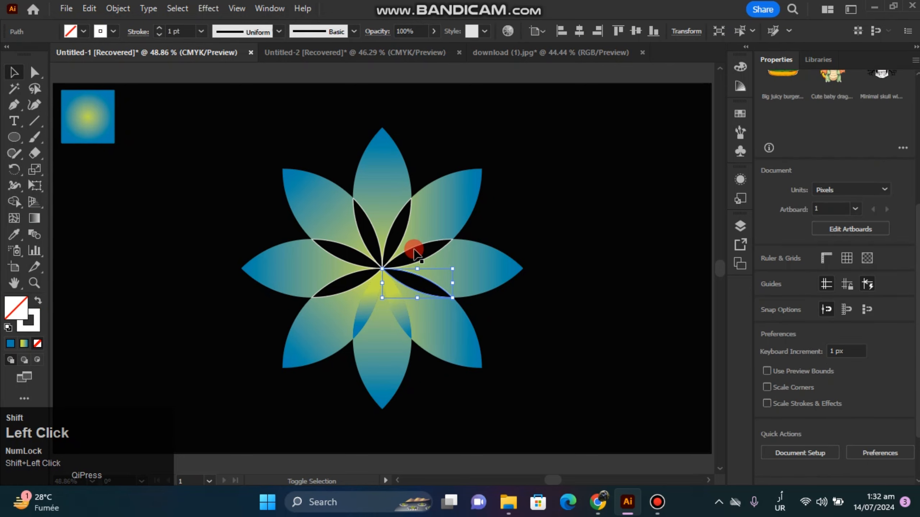
pyautogui.keyDown('shift'); pyautogui.click(415, 251); pyautogui.keyUp('shift')
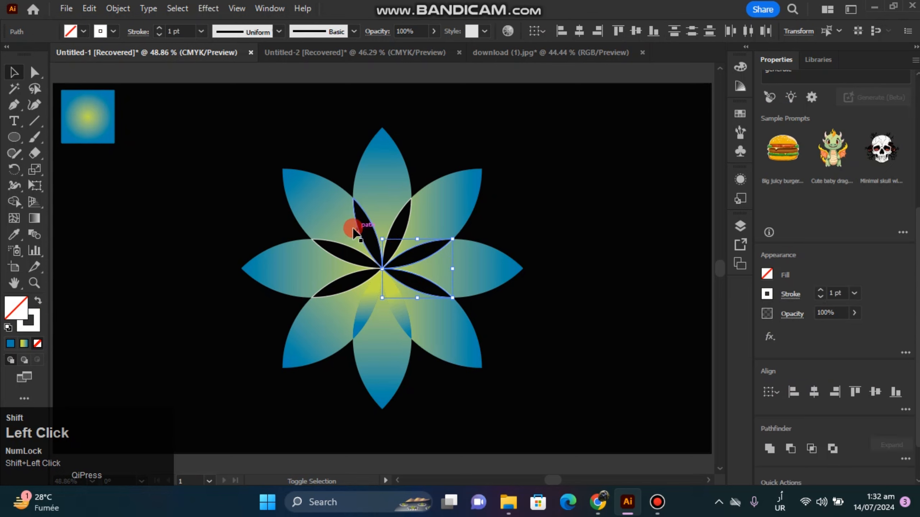
pyautogui.keyDown('shift'); pyautogui.click(356, 225); pyautogui.keyUp('shift')
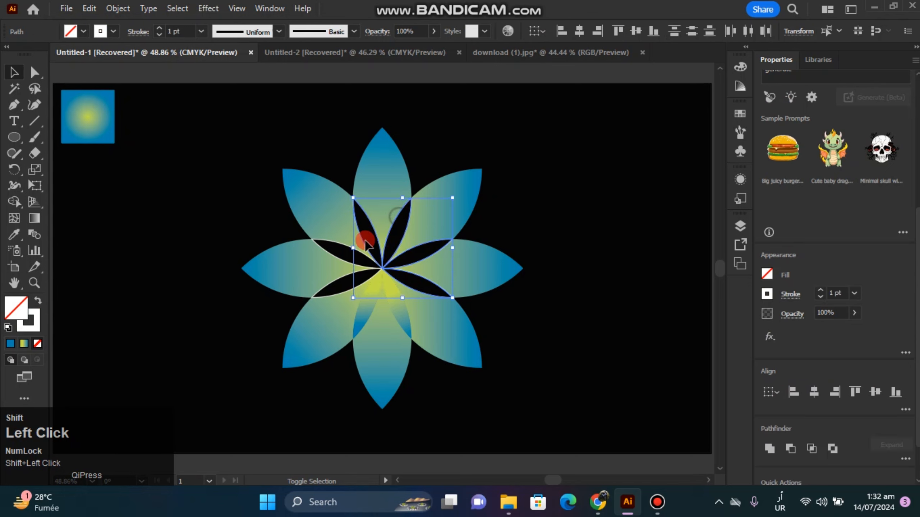
pyautogui.keyDown('shift'); pyautogui.click(343, 248); pyautogui.keyUp('shift')
pyautogui.keyDown('shift'); pyautogui.click(335, 294); pyautogui.keyUp('shift')
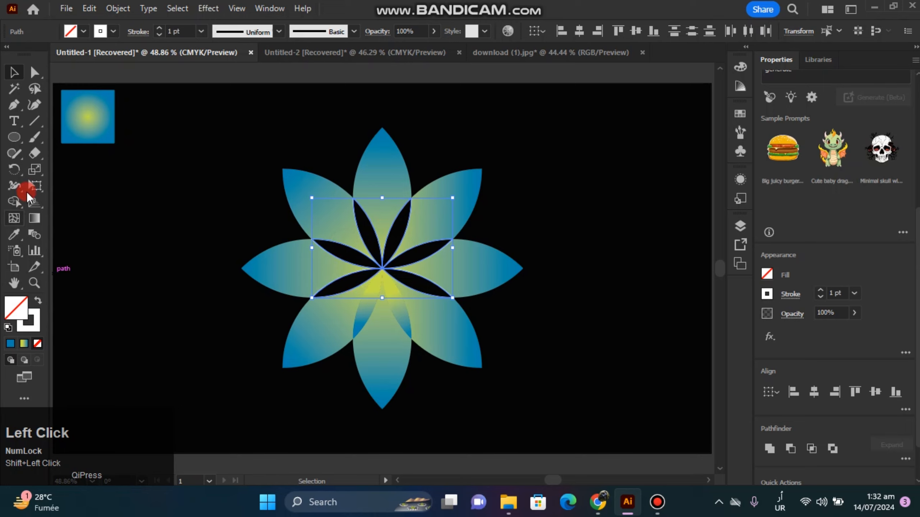
pyautogui.click(32, 137)
pyautogui.click(14, 234)
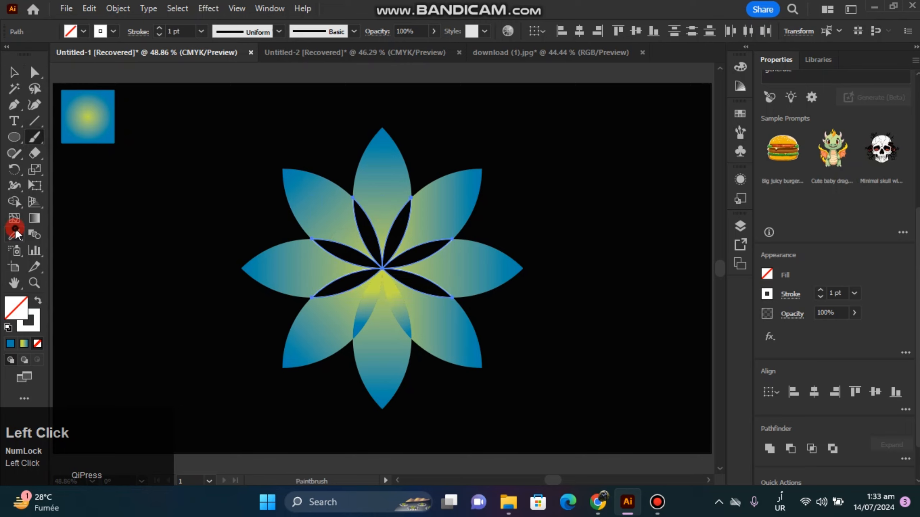
pyautogui.click(101, 121)
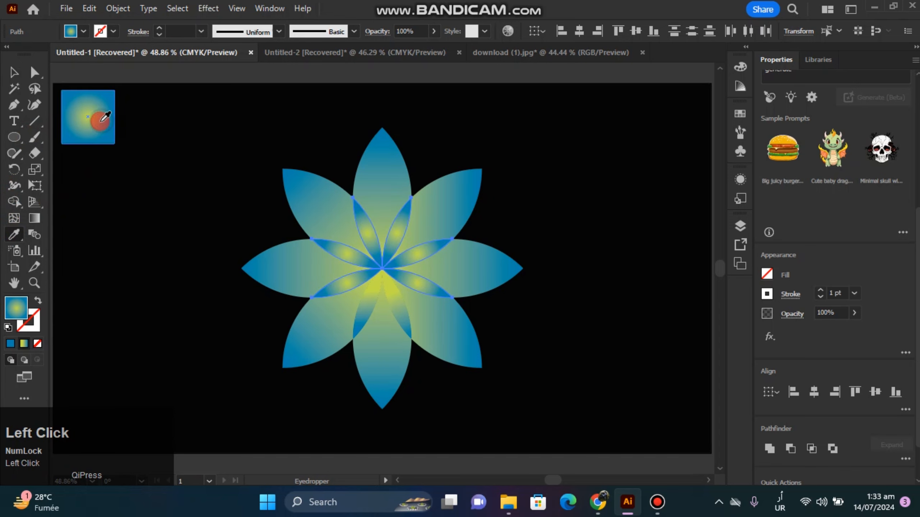
pyautogui.click(34, 217)
pyautogui.click(14, 73)
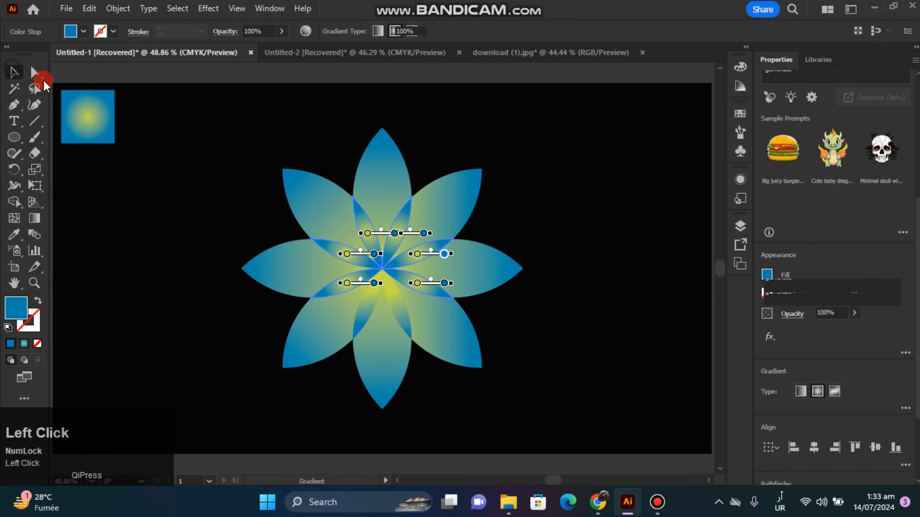
# Add the two lower inner segments to the selection and spread one radial gradient across all eight from the flower's centre, at about -35°.
pyautogui.keyDown('shift'); pyautogui.click(398, 303); pyautogui.keyUp('shift')
pyautogui.keyDown('shift'); pyautogui.click(373, 307); pyautogui.keyUp('shift')
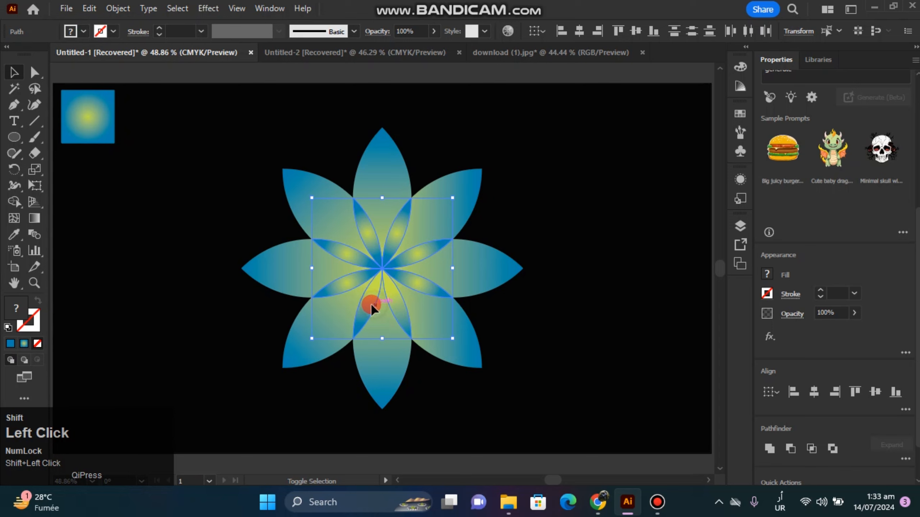
pyautogui.doubleClick(34, 218)
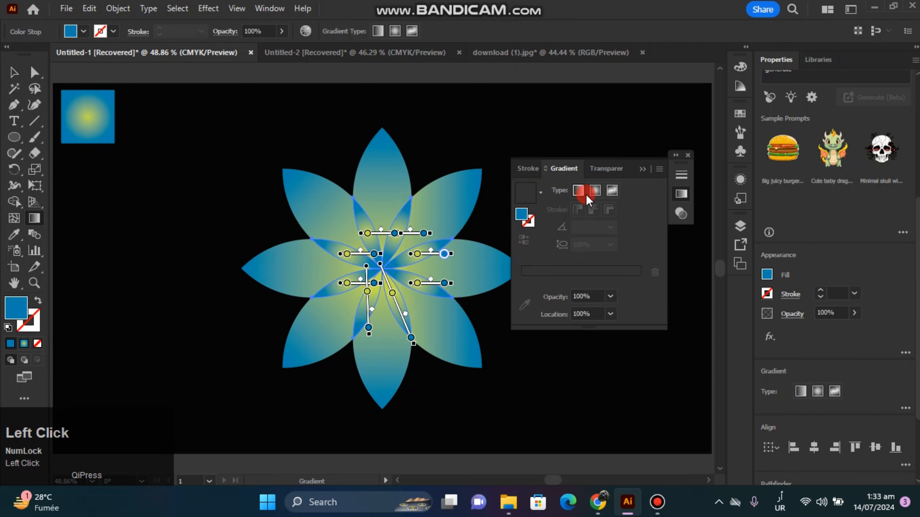
pyautogui.click(586, 195)
pyautogui.moveTo(378, 265); pyautogui.dragTo(430, 303)
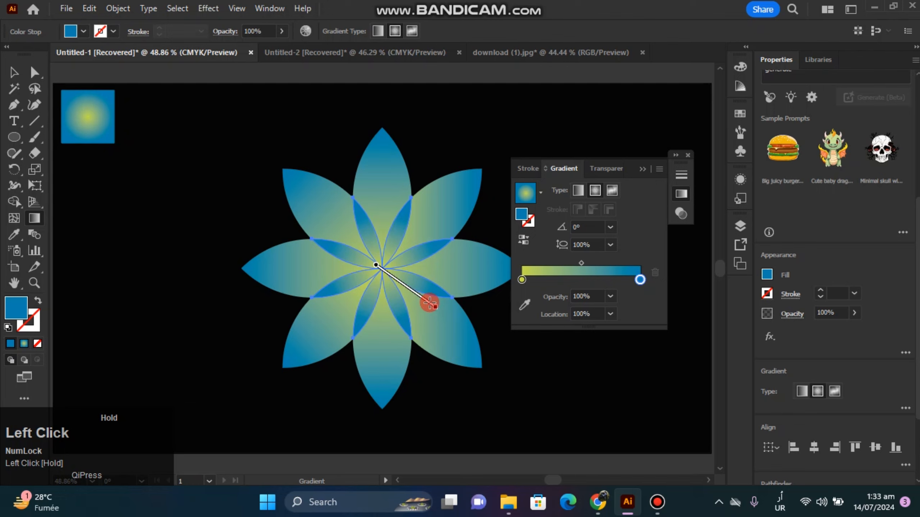
pyautogui.moveTo(433, 306); pyautogui.dragTo(433, 306)
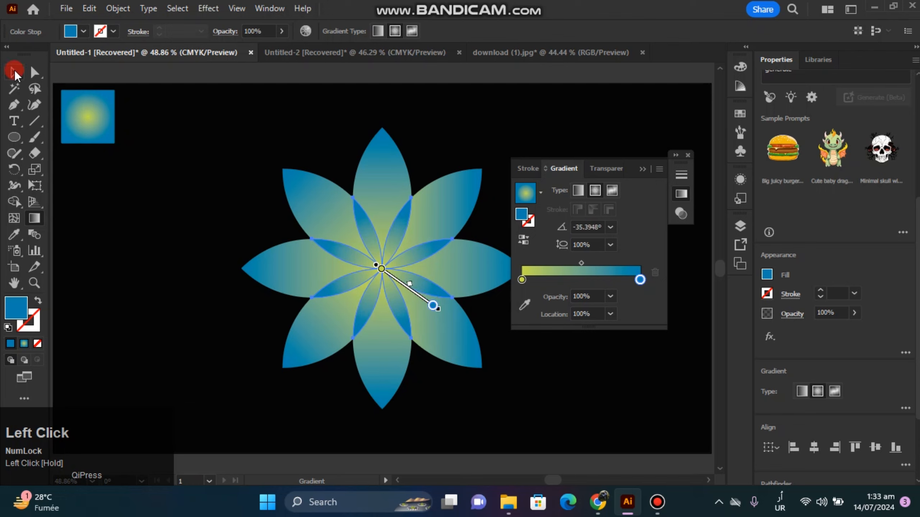
pyautogui.click(15, 73)
pyautogui.click(265, 242)
pyautogui.click(636, 169)
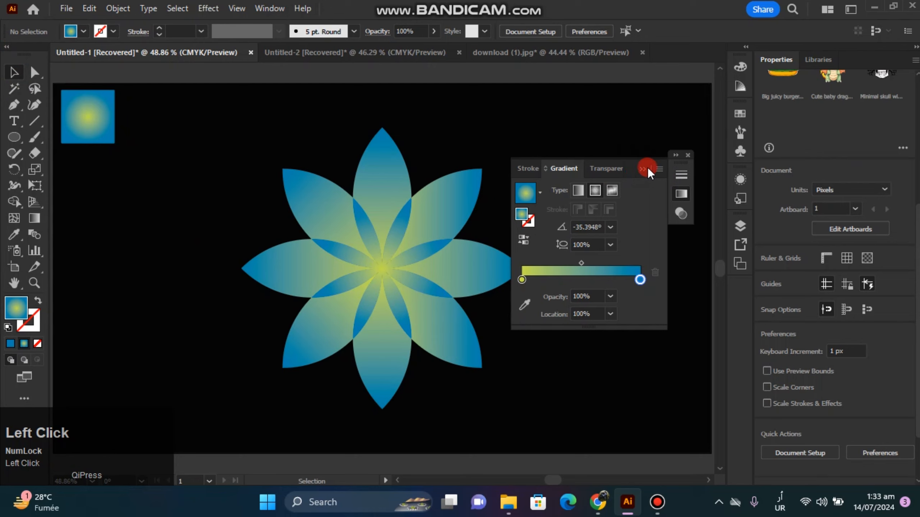
pyautogui.click(694, 155)
pyautogui.click(687, 155)
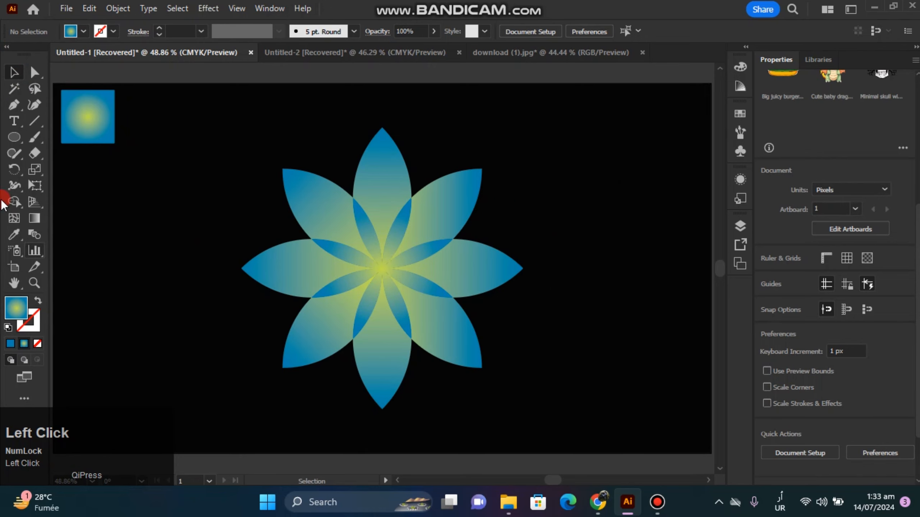
# Draw a guide circle around the whole flower, centred on its middle, swap its fill and stroke to leave only an outline, and deselect it.
pyautogui.rightClick(15, 141)
pyautogui.click(62, 171)
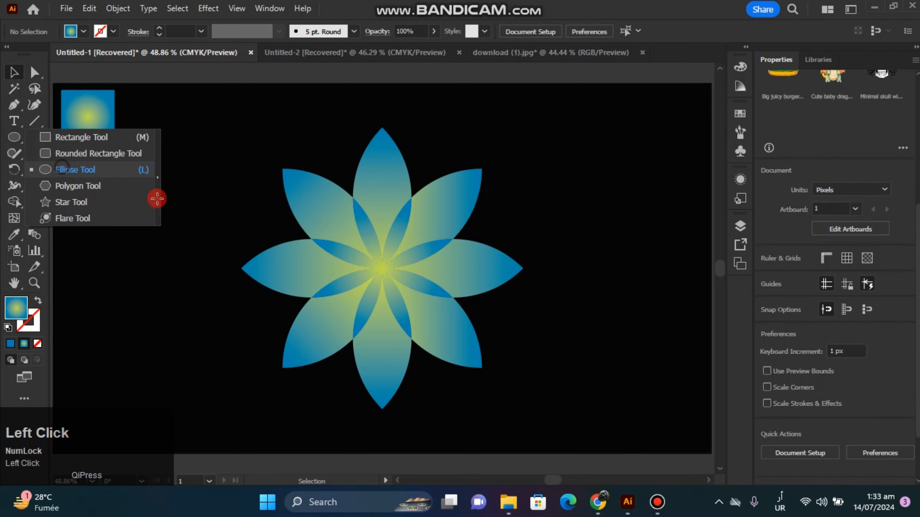
pyautogui.moveTo(382, 267); pyautogui.dragTo(559, 444)
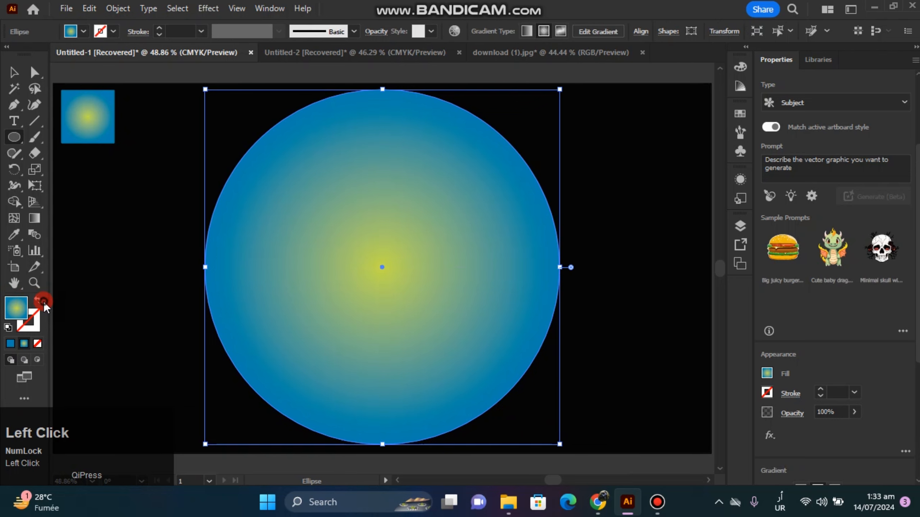
pyautogui.click(38, 301)
pyautogui.click(16, 71)
pyautogui.click(115, 285)
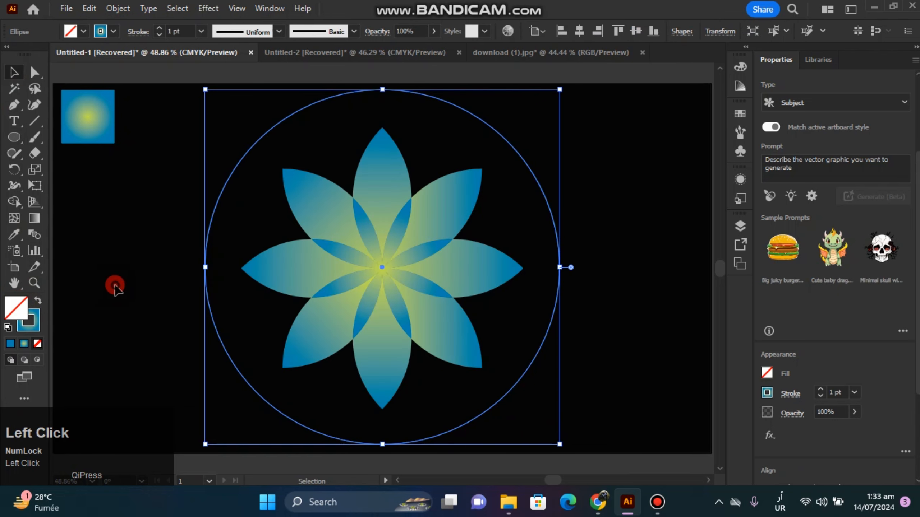
# Move the upper-left, topmost and upper-right outer petals straight outward from the flower's centre until their tips meet the guide circle.
pyautogui.click(322, 212)
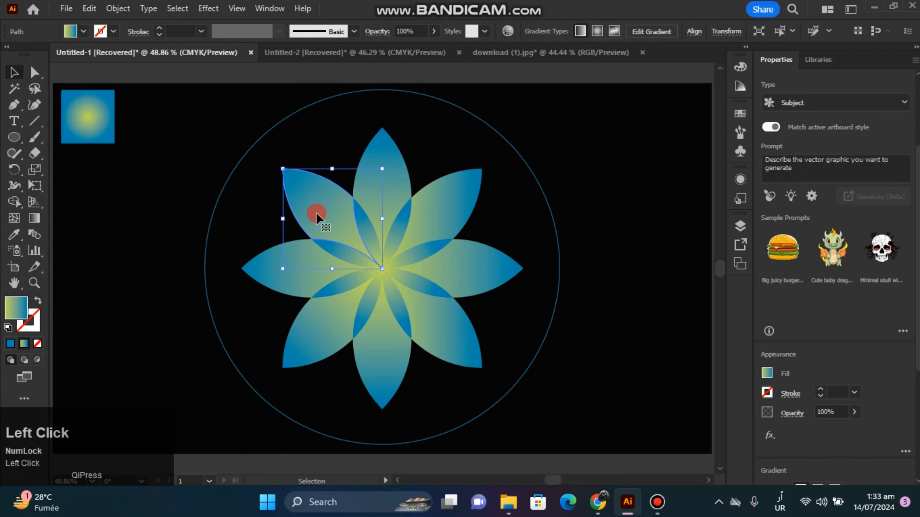
pyautogui.moveTo(319, 214); pyautogui.dragTo(283, 189)
pyautogui.click(160, 180)
pyautogui.moveTo(382, 181); pyautogui.dragTo(384, 142)
pyautogui.click(605, 219)
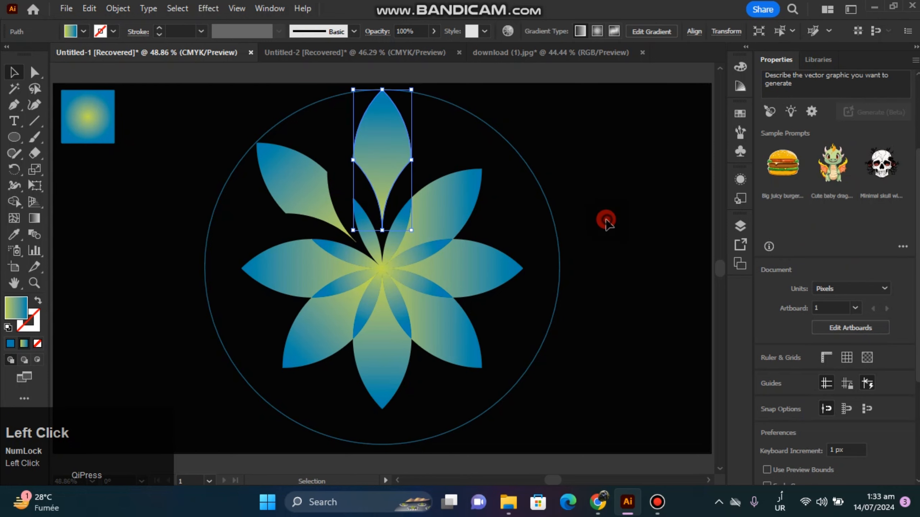
pyautogui.moveTo(452, 212); pyautogui.dragTo(480, 188)
pyautogui.scroll(-5, 720, 283)
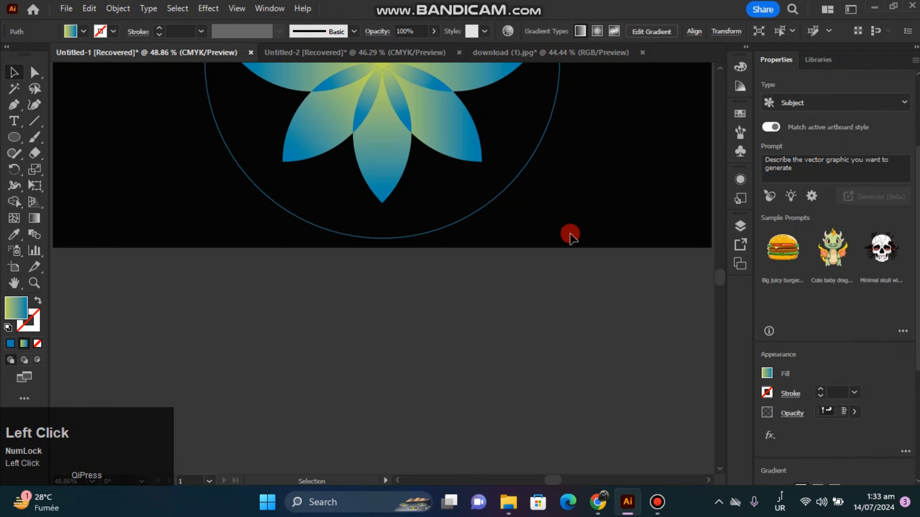
pyautogui.click(571, 216)
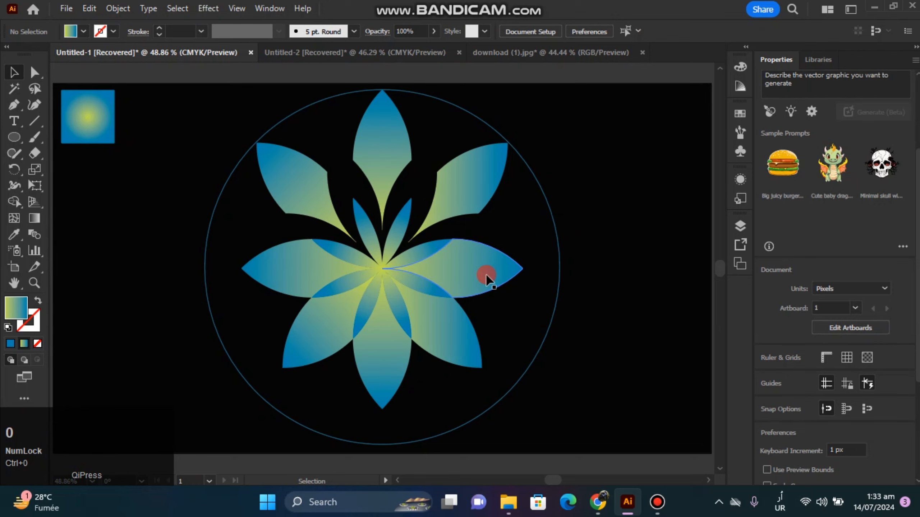
# Move the right, lower-right, lowest, lower-left and left outer petals straight outward until their tips meet the guide circle.
pyautogui.moveTo(486, 277); pyautogui.dragTo(520, 276)
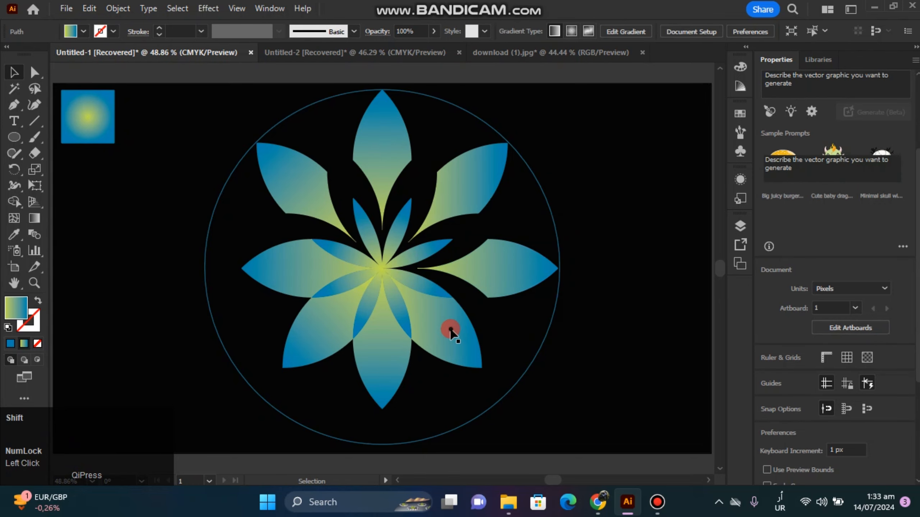
pyautogui.moveTo(449, 330); pyautogui.dragTo(470, 360)
pyautogui.moveTo(380, 367); pyautogui.dragTo(376, 402)
pyautogui.moveTo(325, 333); pyautogui.dragTo(307, 362)
pyautogui.click(137, 329)
pyautogui.moveTo(289, 261); pyautogui.dragTo(252, 263)
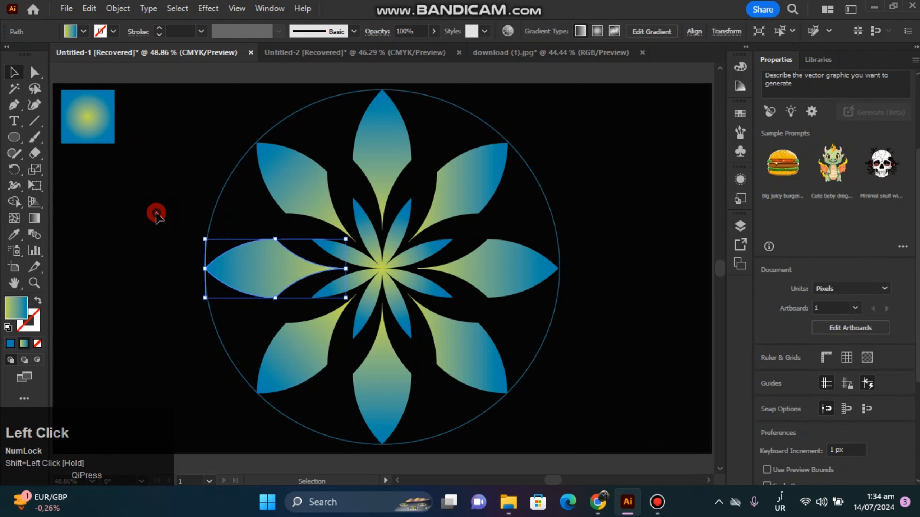
# Select the guide circle around the flower and delete it.
pyautogui.click(628, 298)
pyautogui.click(550, 324)
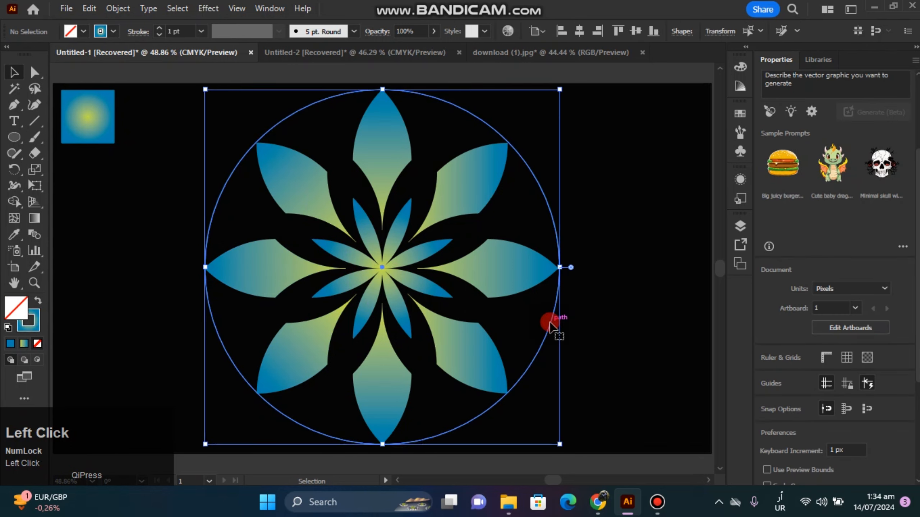
pyautogui.press('Delete')
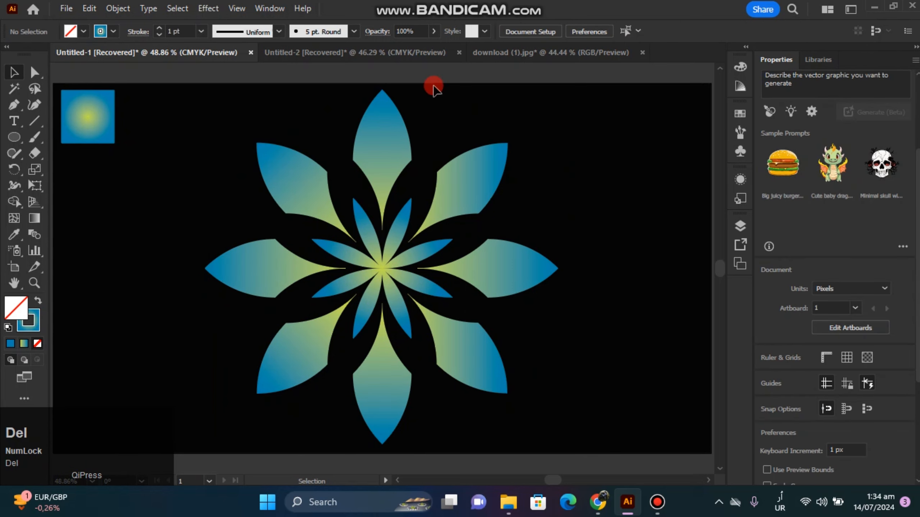